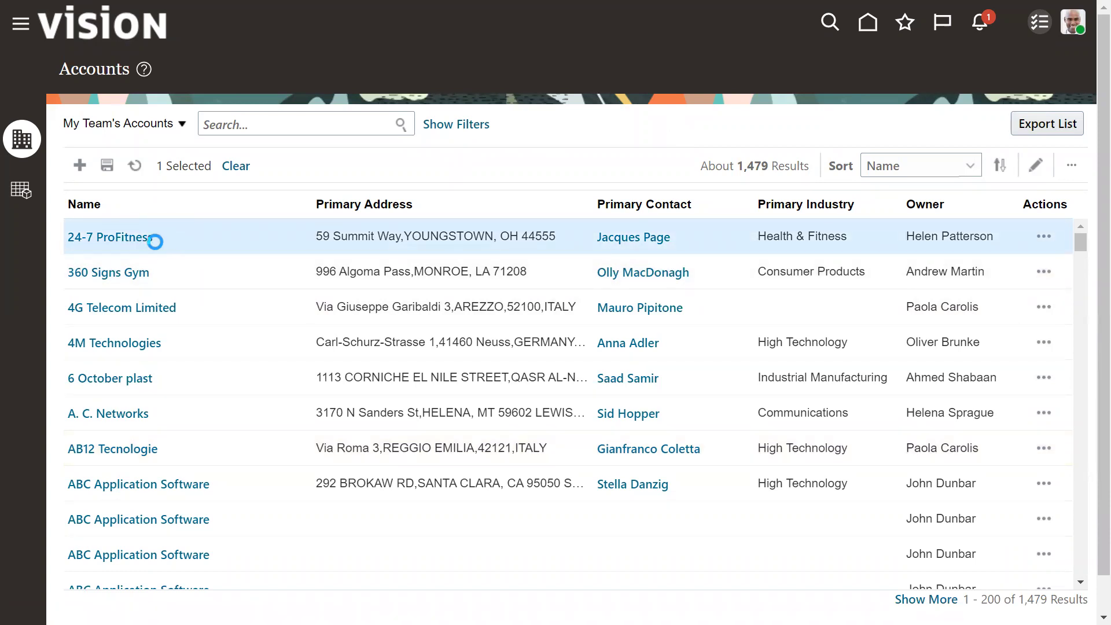
Step: Select and copy the existing account name '24-7 ProFitness' from the accounts list
{"action": "left_click_drag", "start_coordinate": [153, 240], "coordinate": [66, 244]}
{"action": "key", "text": "ctrl+c"}
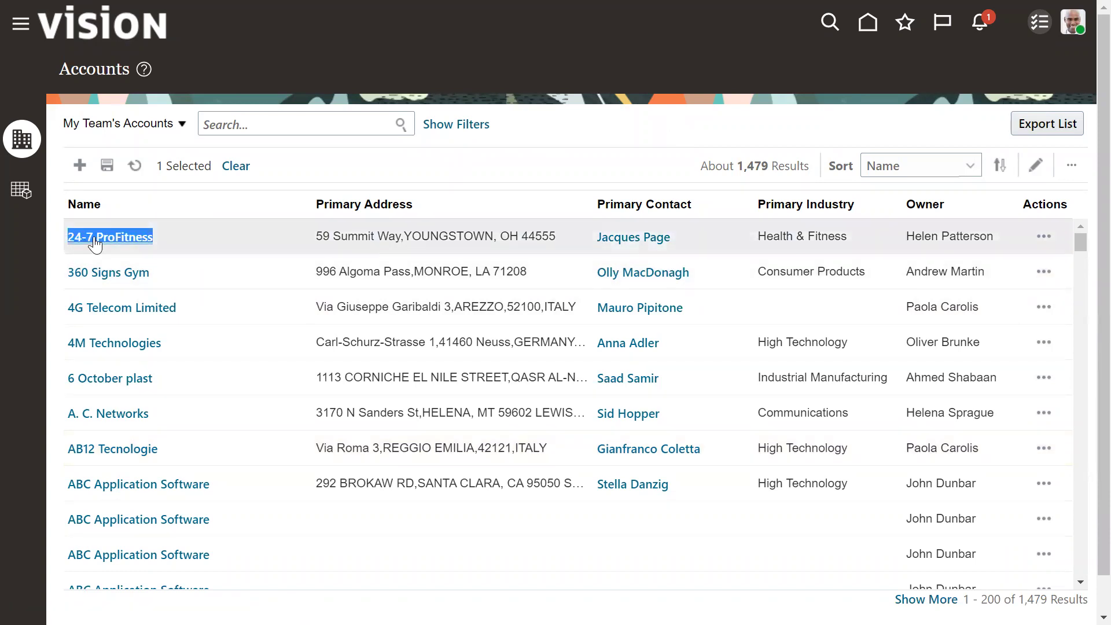
Step: Create a new account with the pasted name '24-7 ProFitness', then save and close it
{"action": "left_click", "coordinate": [236, 166]}
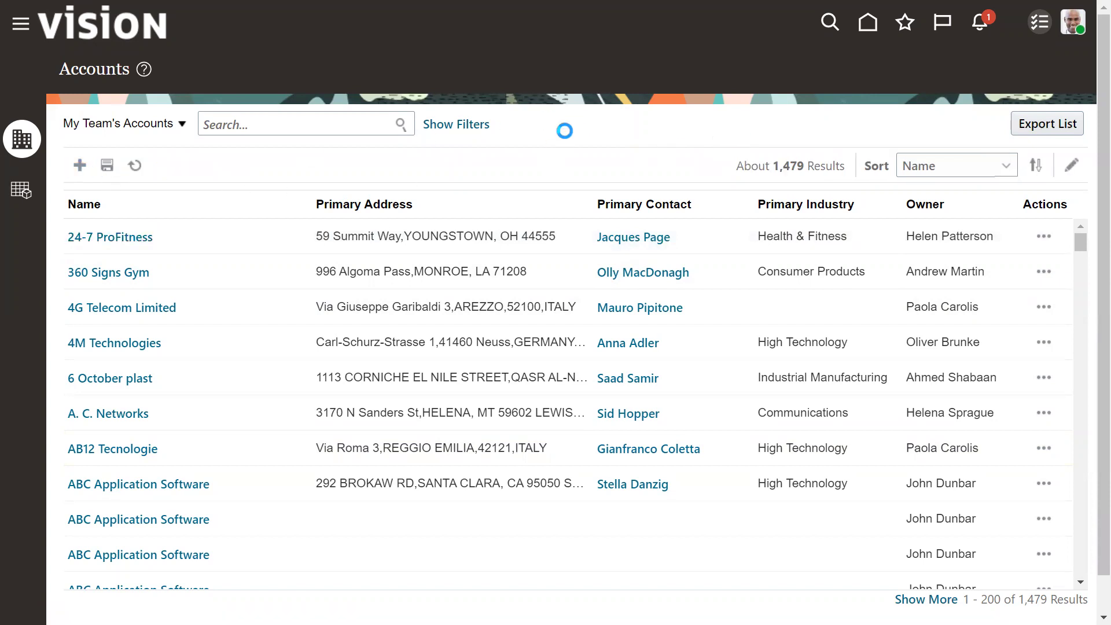
{"action": "left_click", "coordinate": [428, 134]}
{"action": "key", "text": "ctrl+v"}
{"action": "double_click", "coordinate": [632, 162]}
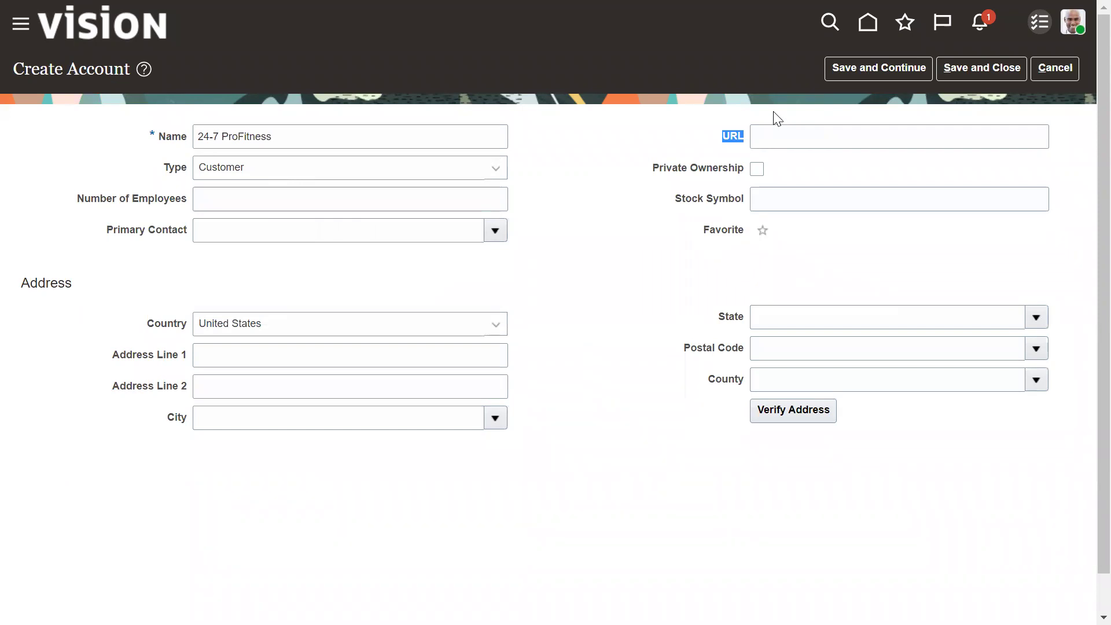
{"action": "left_click", "coordinate": [856, 75]}
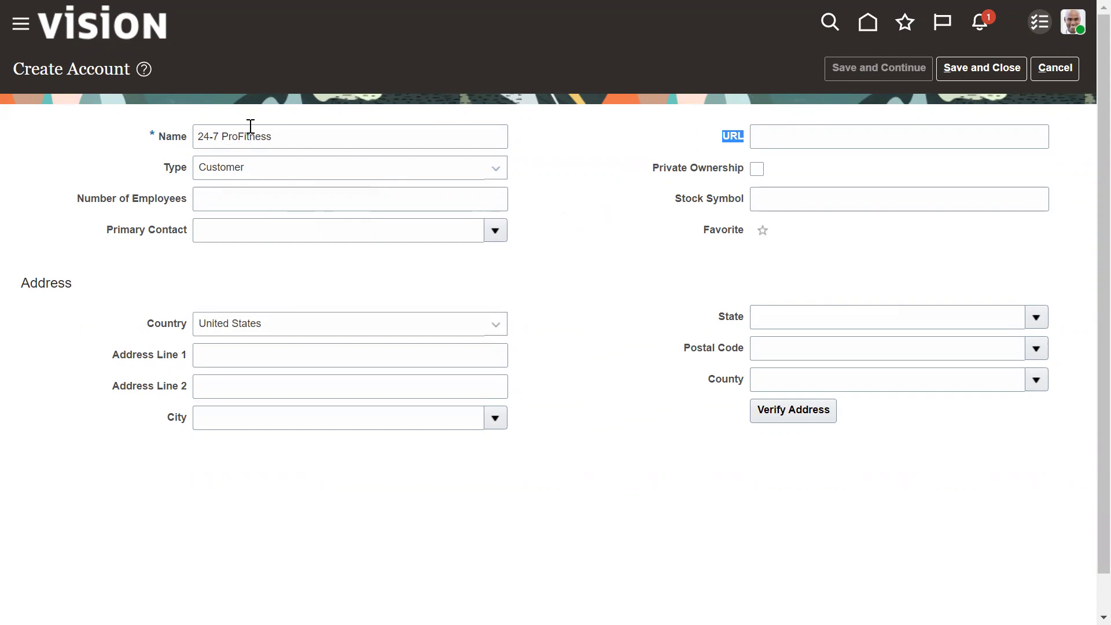
{"action": "left_click", "coordinate": [967, 68]}
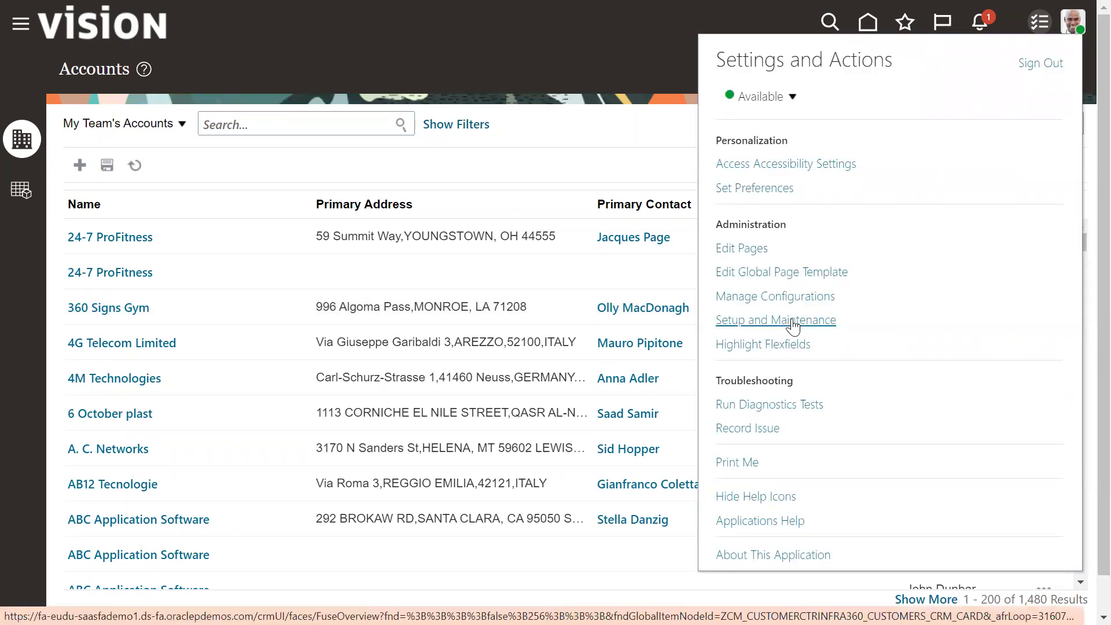
Step: In Setup and Maintenance, choose the Sales offering and open Data Quality Verification Services tasks
{"action": "left_click", "coordinate": [792, 321]}
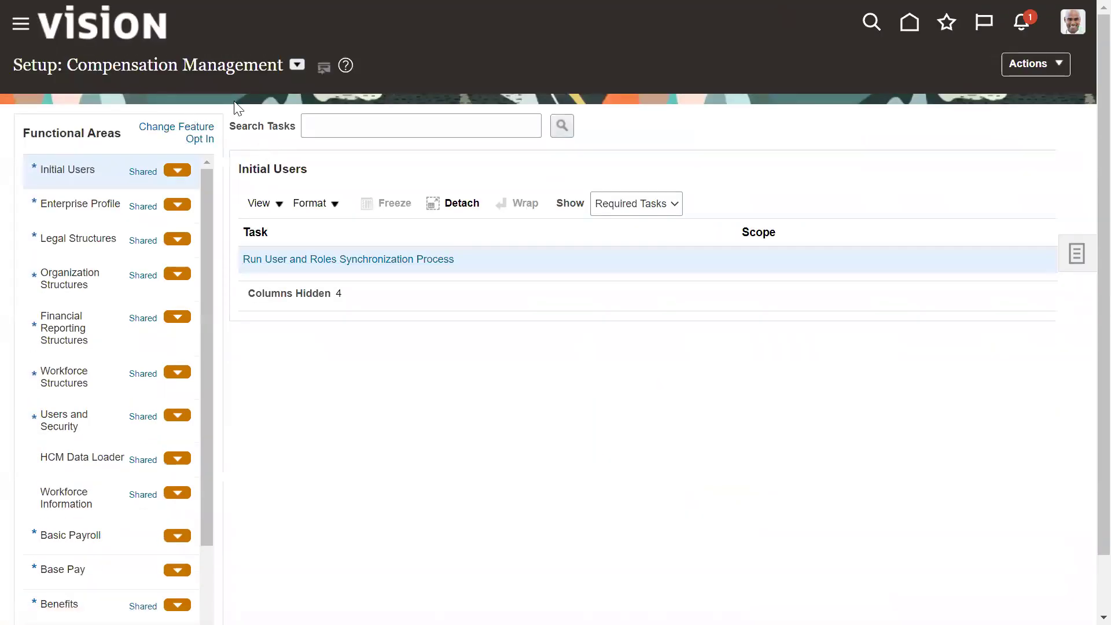
{"action": "left_click", "coordinate": [298, 65]}
{"action": "scroll", "coordinate": [375, 185], "scroll_direction": "down", "scroll_amount": 3}
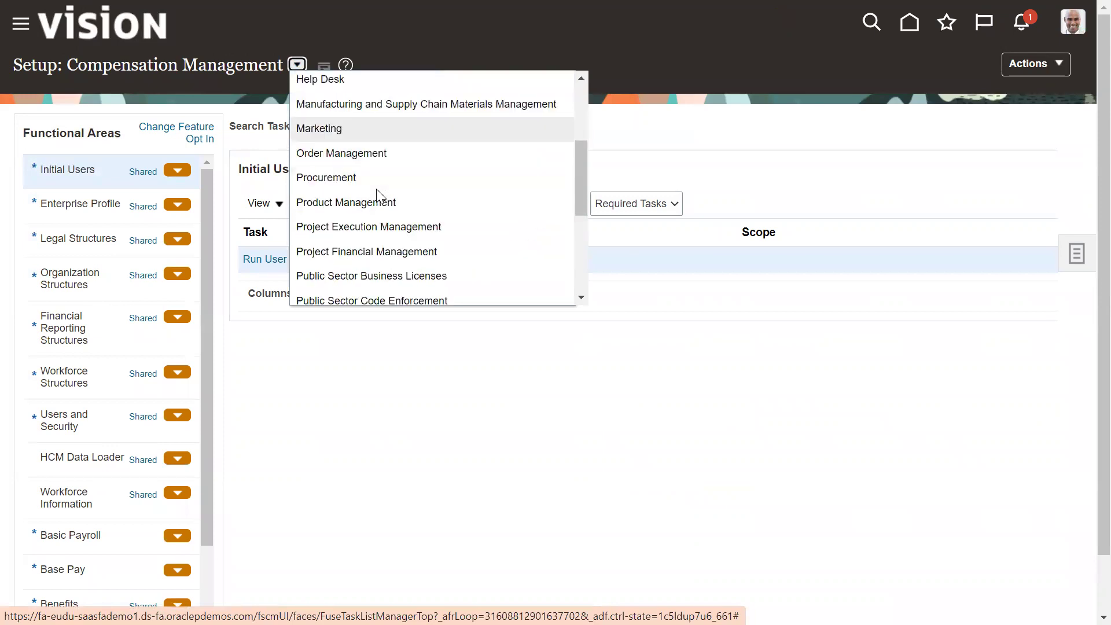
{"action": "scroll", "coordinate": [363, 189], "scroll_direction": "down", "scroll_amount": 5}
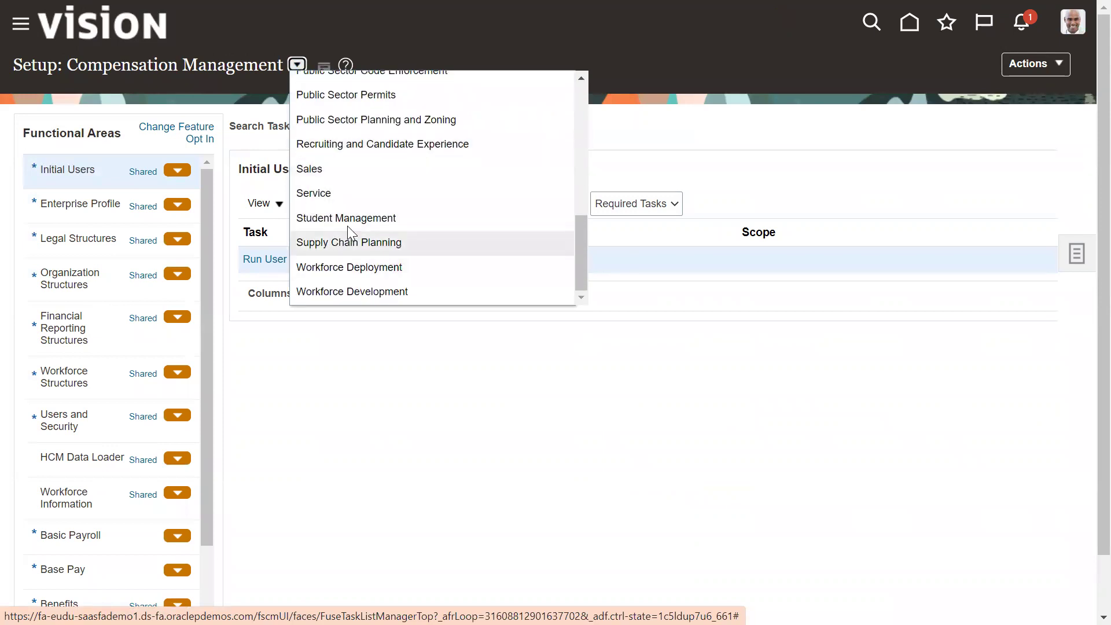
{"action": "scroll", "coordinate": [350, 225], "scroll_direction": "down", "scroll_amount": 2}
{"action": "left_click", "coordinate": [352, 113]}
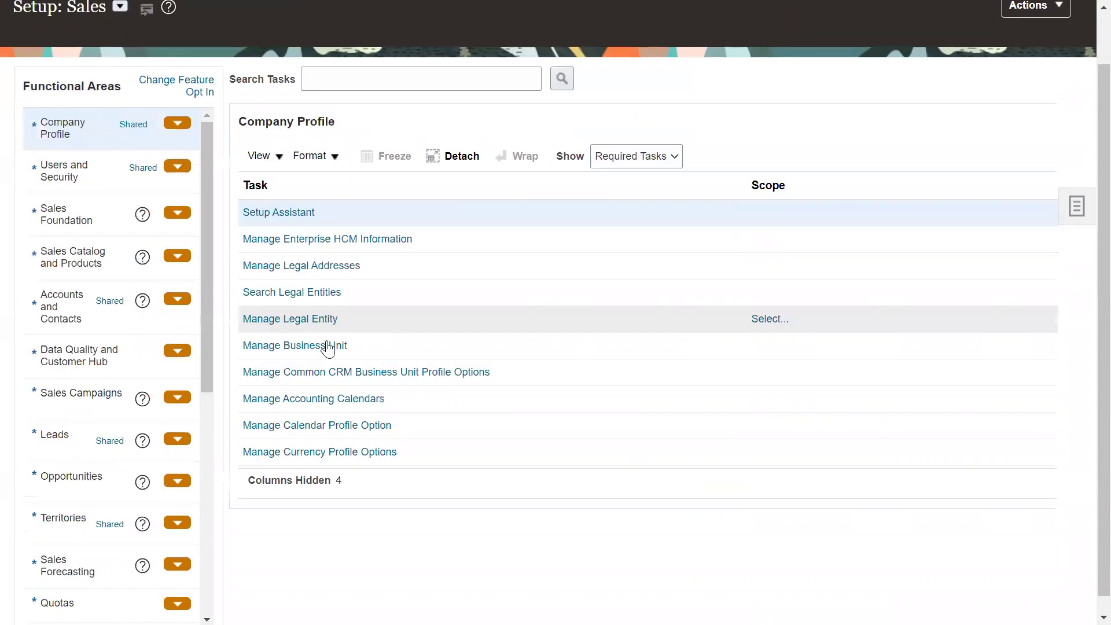
{"action": "scroll", "coordinate": [131, 243], "scroll_direction": "down", "scroll_amount": 10}
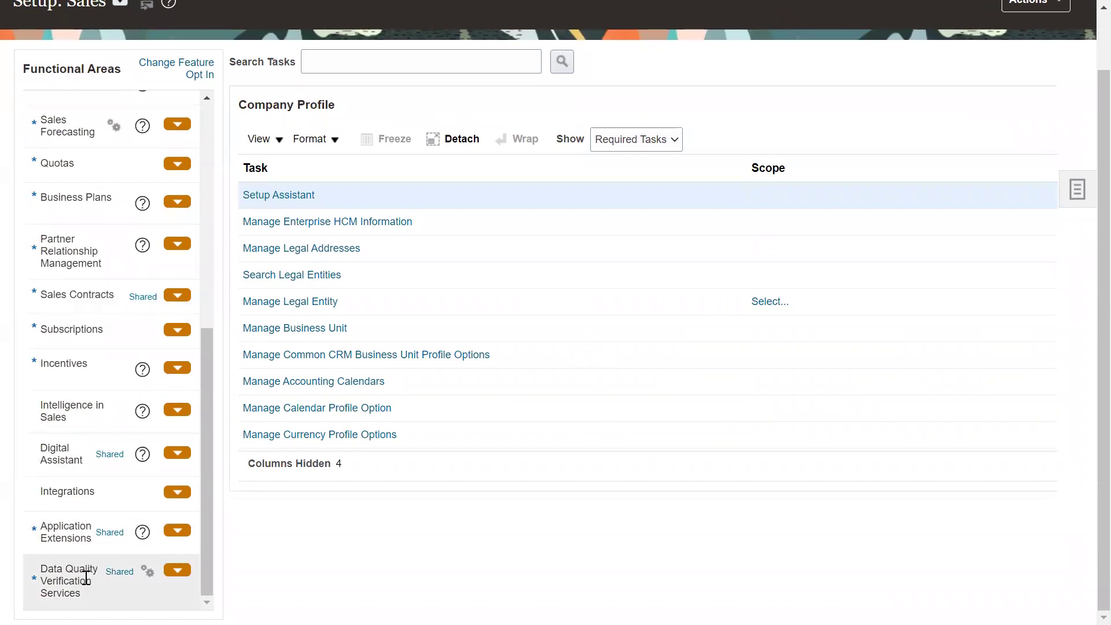
{"action": "left_click", "coordinate": [72, 577]}
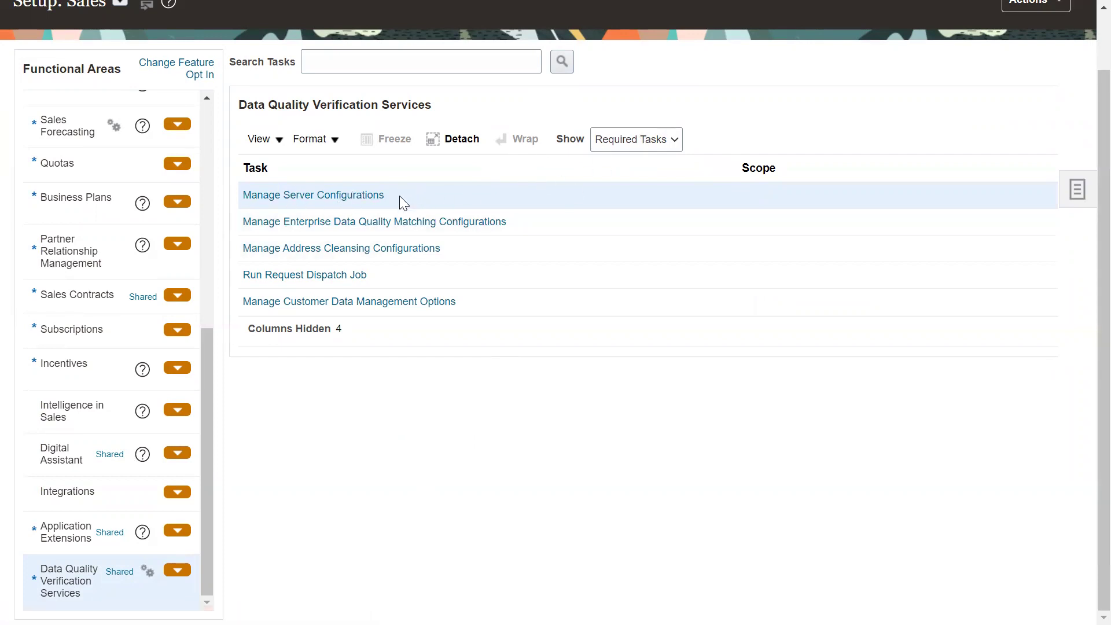
Step: In Manage Server Configurations, enable EDQ Realtime and Batch Basic Match Server, then save and close
{"action": "left_click", "coordinate": [332, 198]}
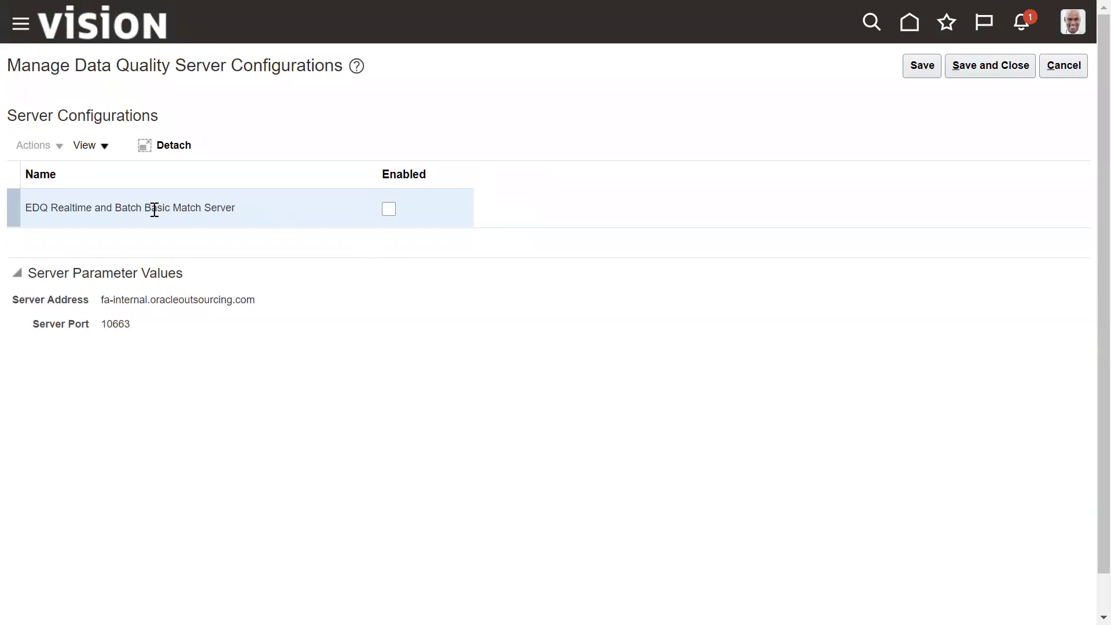
{"action": "left_click", "coordinate": [389, 209]}
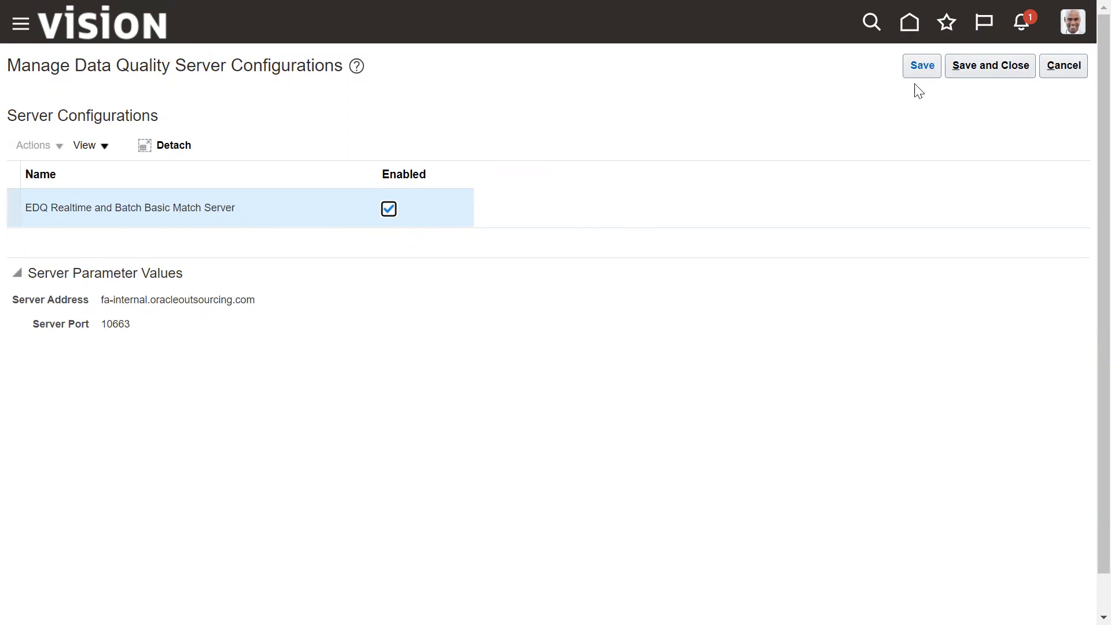
{"action": "left_click", "coordinate": [928, 69]}
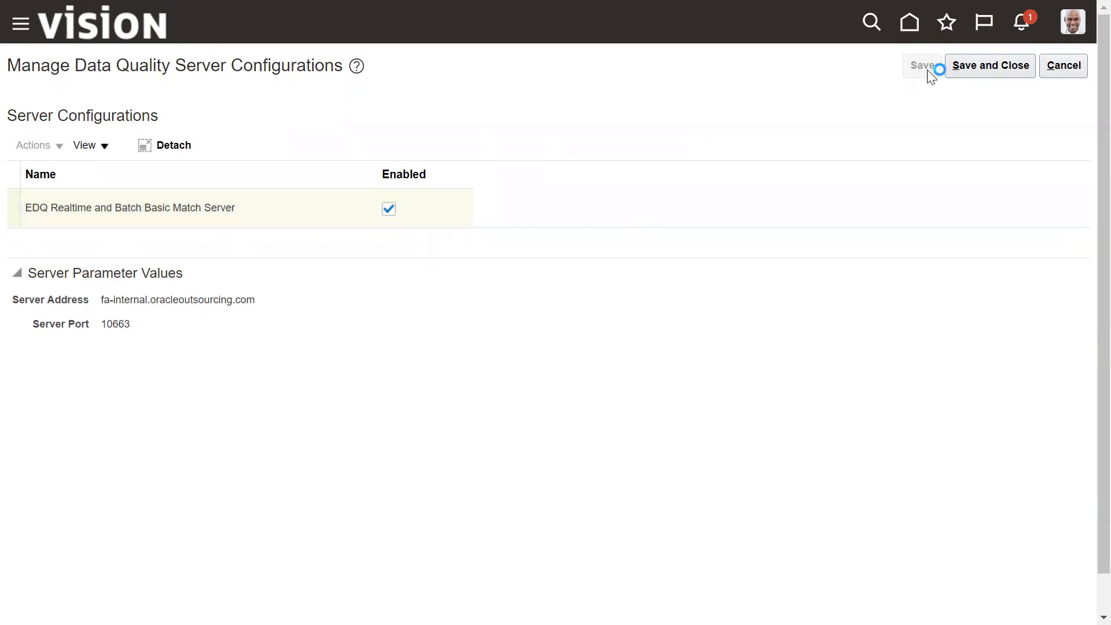
{"action": "left_click", "coordinate": [991, 68]}
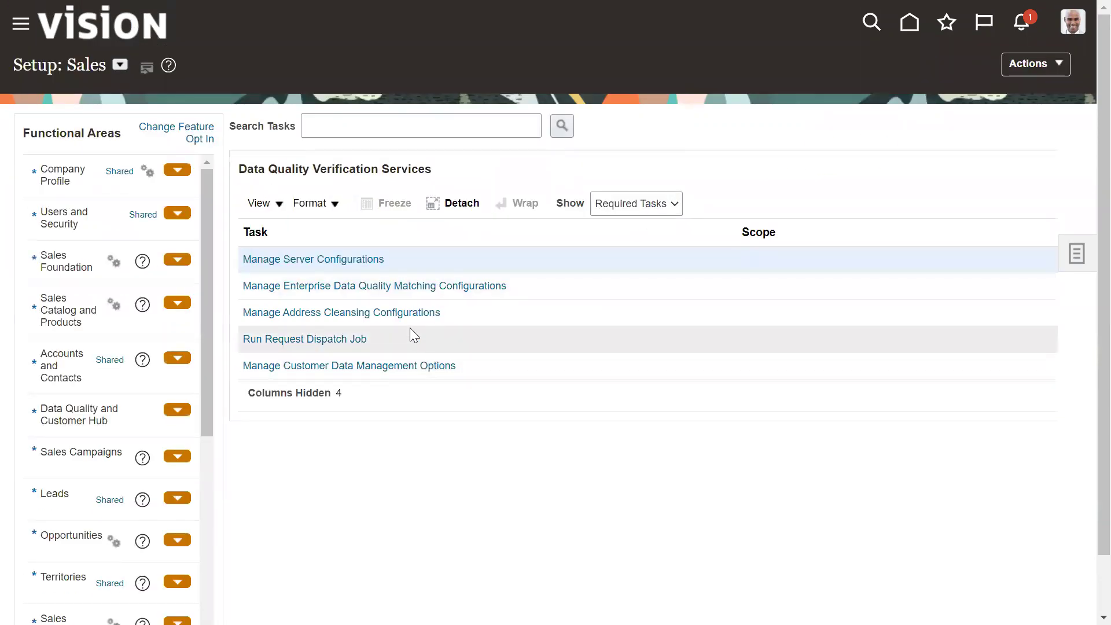
Step: Review the five matching configurations' Organization, Person and Location match objects and Active status
{"action": "left_click", "coordinate": [447, 288]}
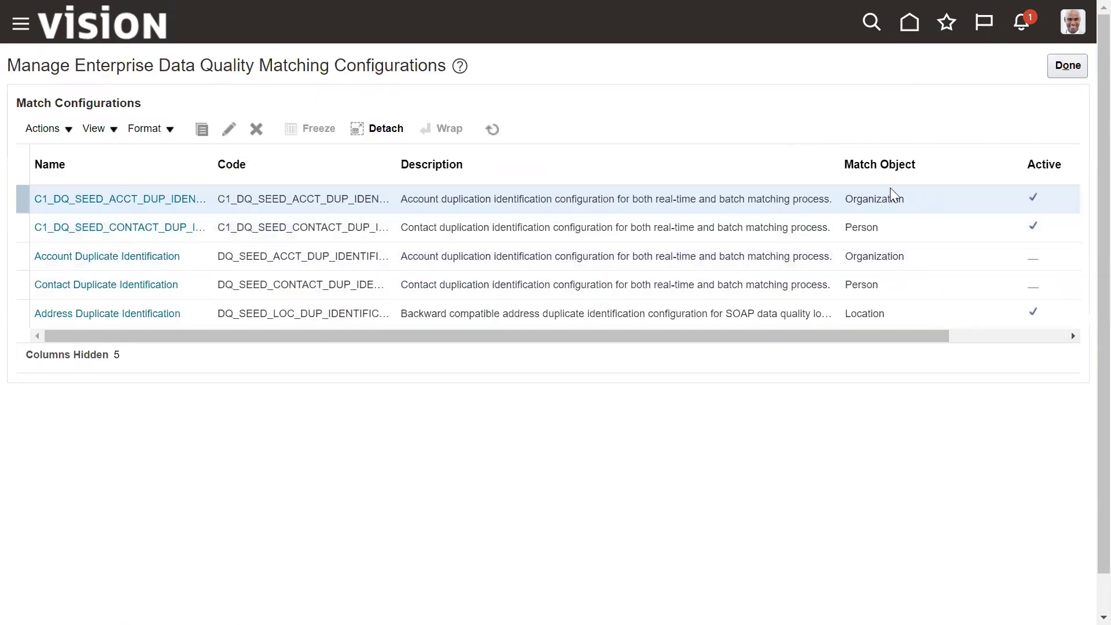
{"action": "double_click", "coordinate": [860, 198]}
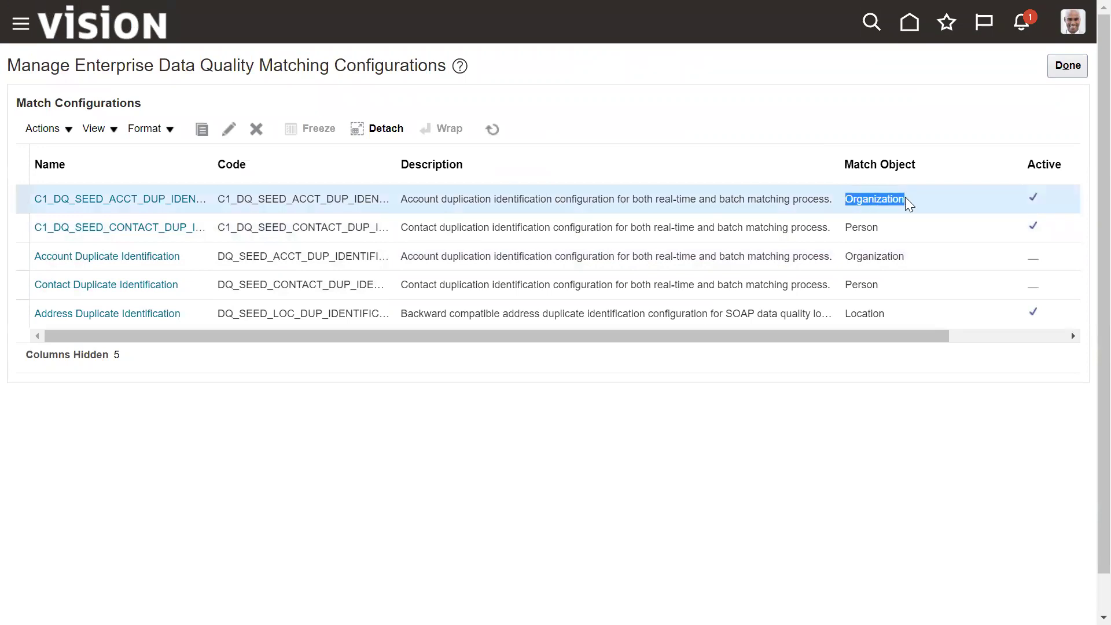
{"action": "double_click", "coordinate": [852, 227]}
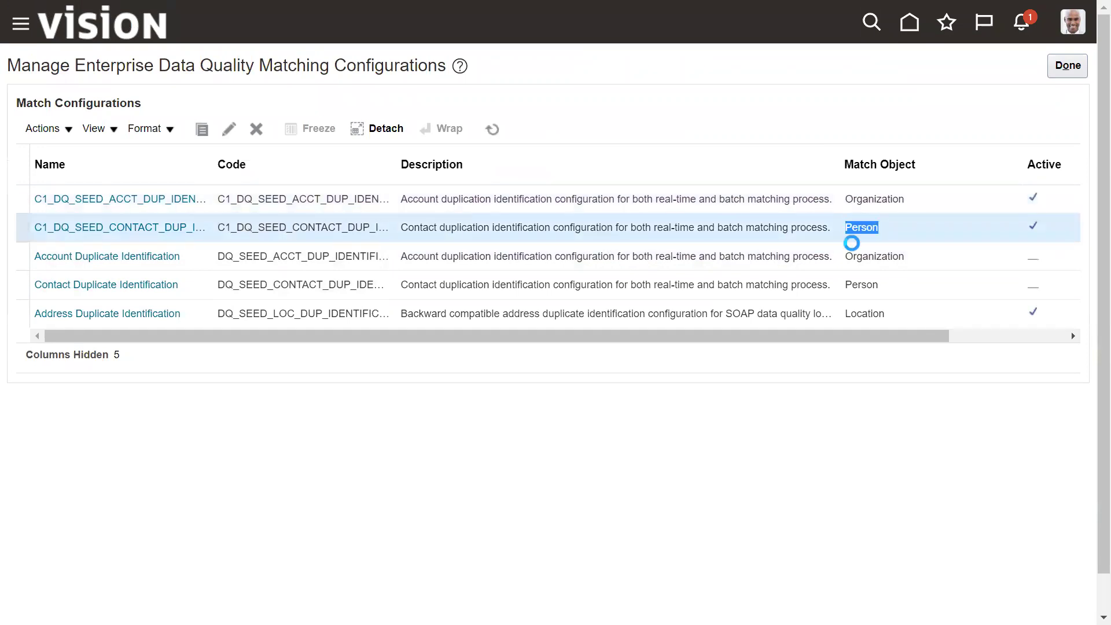
{"action": "left_click", "coordinate": [849, 315]}
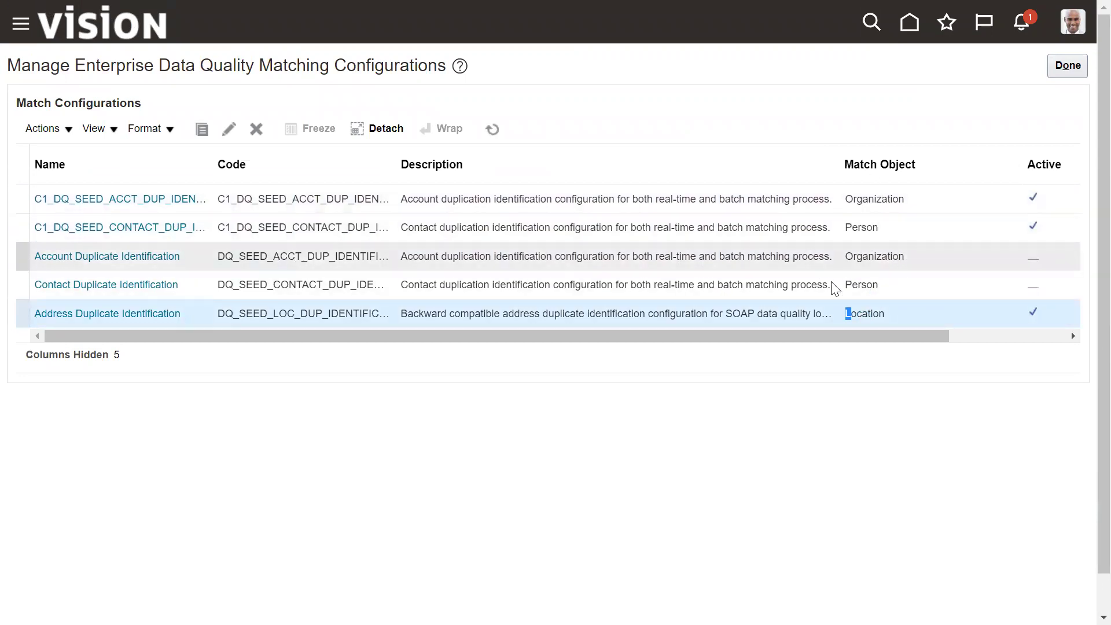
{"action": "left_click", "coordinate": [875, 307]}
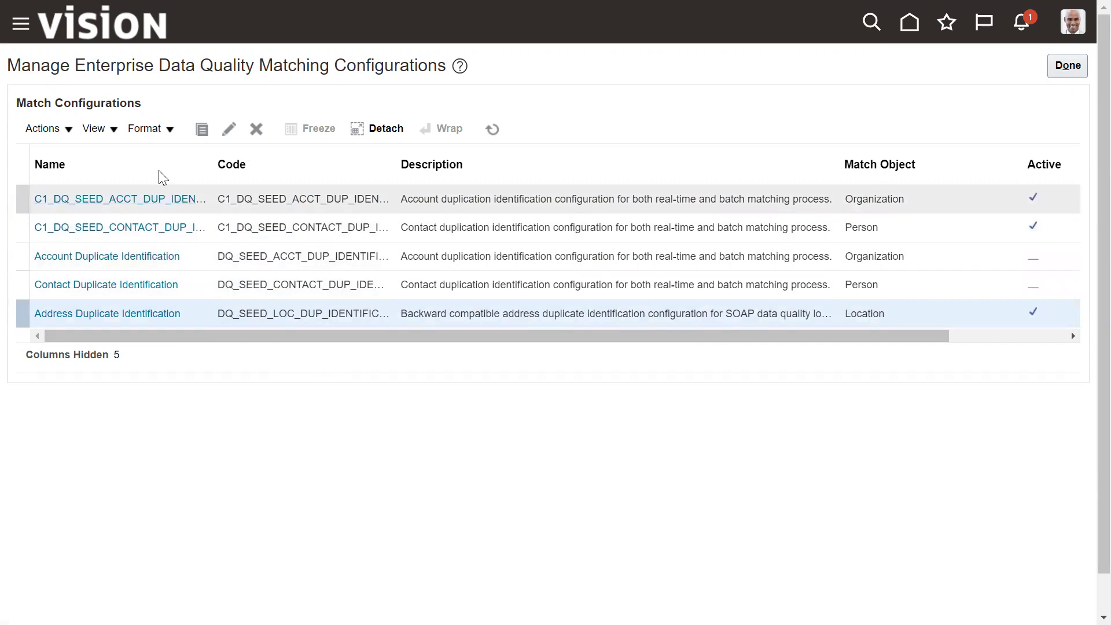
Step: Open C1_DQ_SEED_ACCT_DUP_IDENTIFICATION and review its basic information and Organization match attributes
{"action": "left_click", "coordinate": [130, 200]}
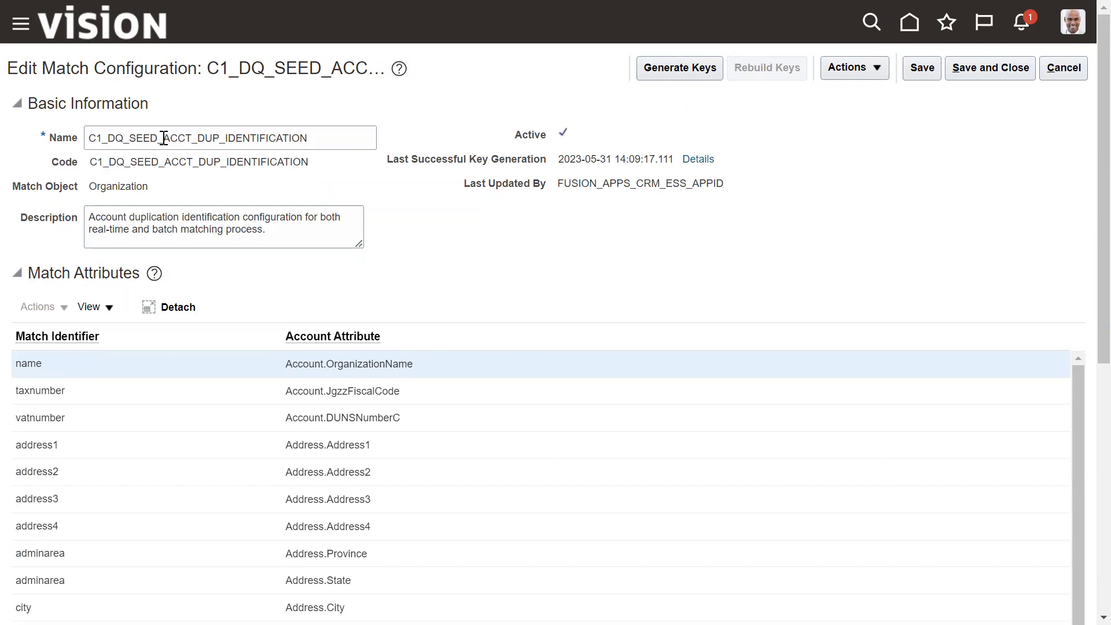
{"action": "scroll", "coordinate": [283, 202], "scroll_direction": "down", "scroll_amount": 3}
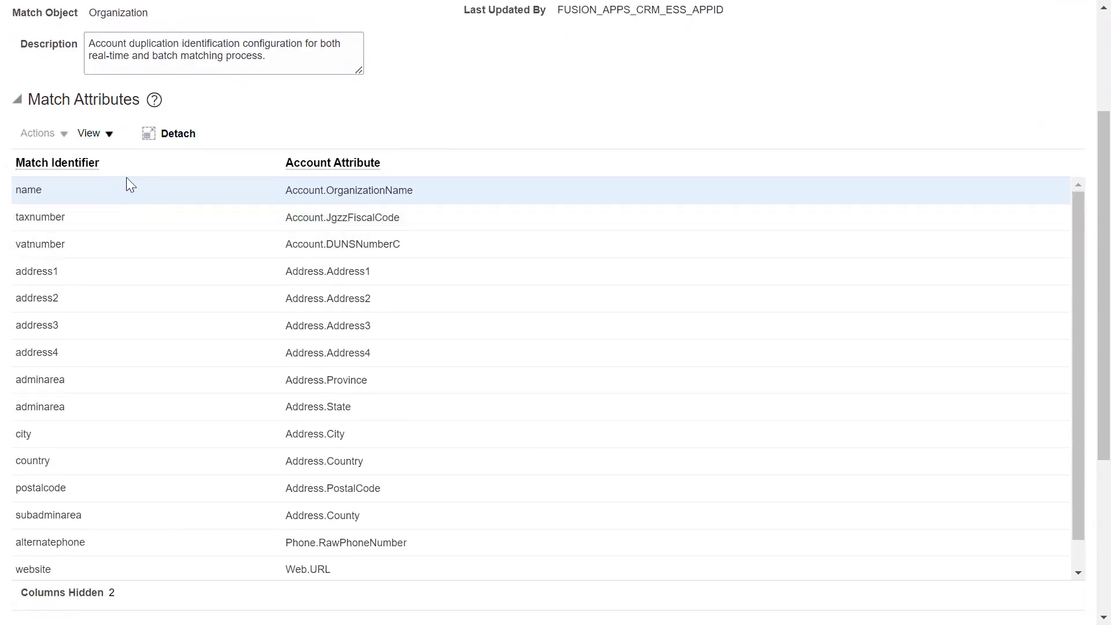
{"action": "scroll", "coordinate": [449, 139], "scroll_direction": "up", "scroll_amount": 3}
{"action": "scroll", "coordinate": [411, 211], "scroll_direction": "down", "scroll_amount": 5}
{"action": "scroll", "coordinate": [275, 201], "scroll_direction": "up", "scroll_amount": 1}
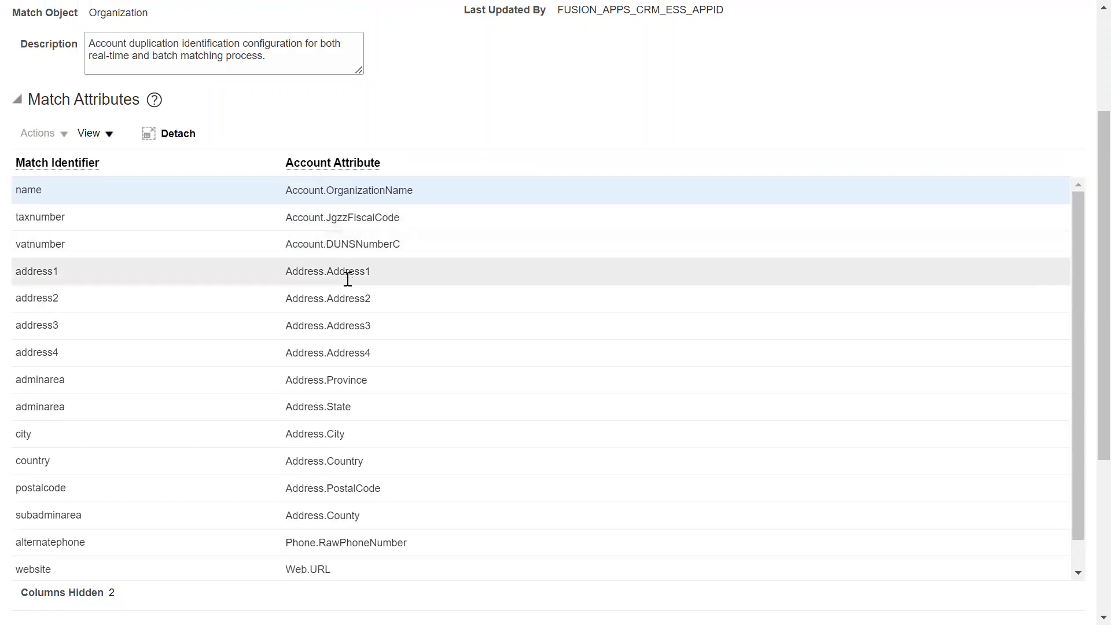
{"action": "scroll", "coordinate": [362, 348], "scroll_direction": "down", "scroll_amount": 1}
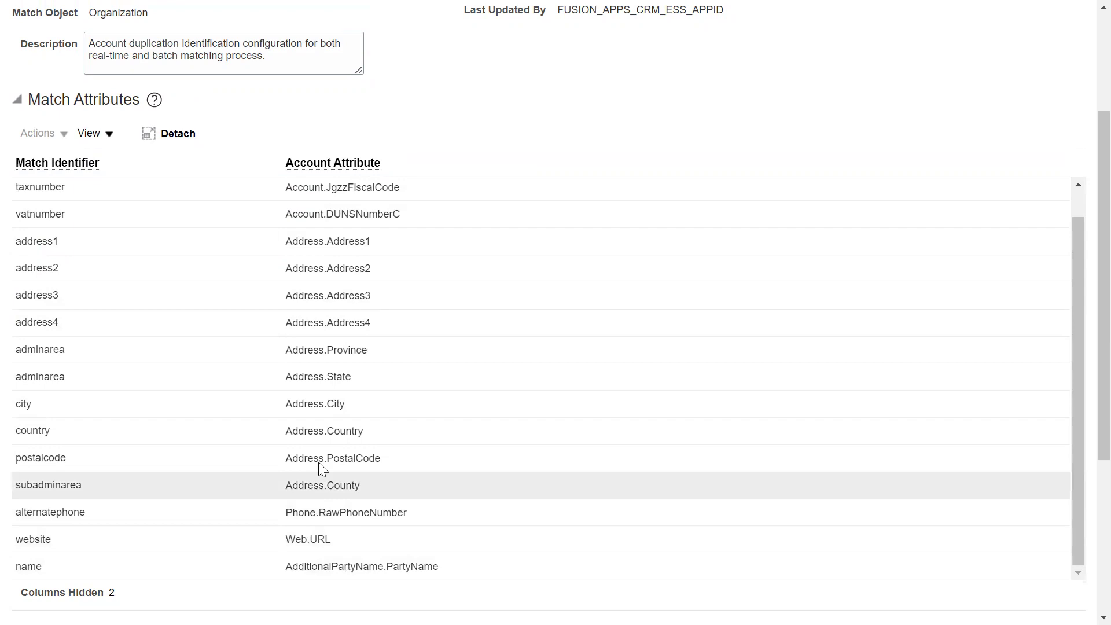
{"action": "scroll", "coordinate": [294, 264], "scroll_direction": "up", "scroll_amount": 3}
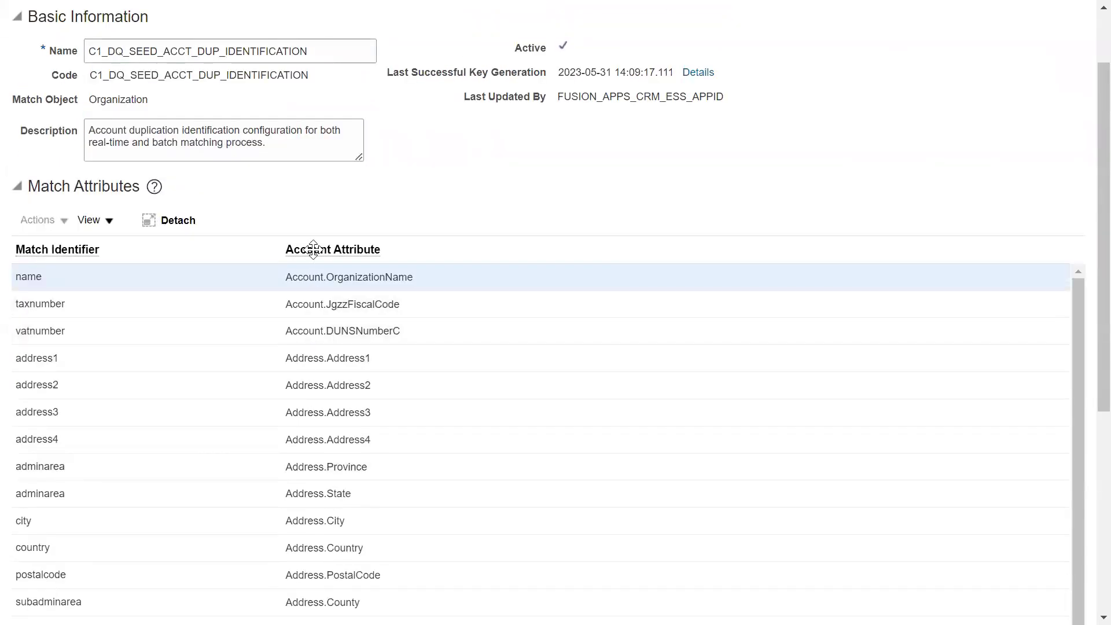
{"action": "scroll", "coordinate": [322, 313], "scroll_direction": "down", "scroll_amount": 5}
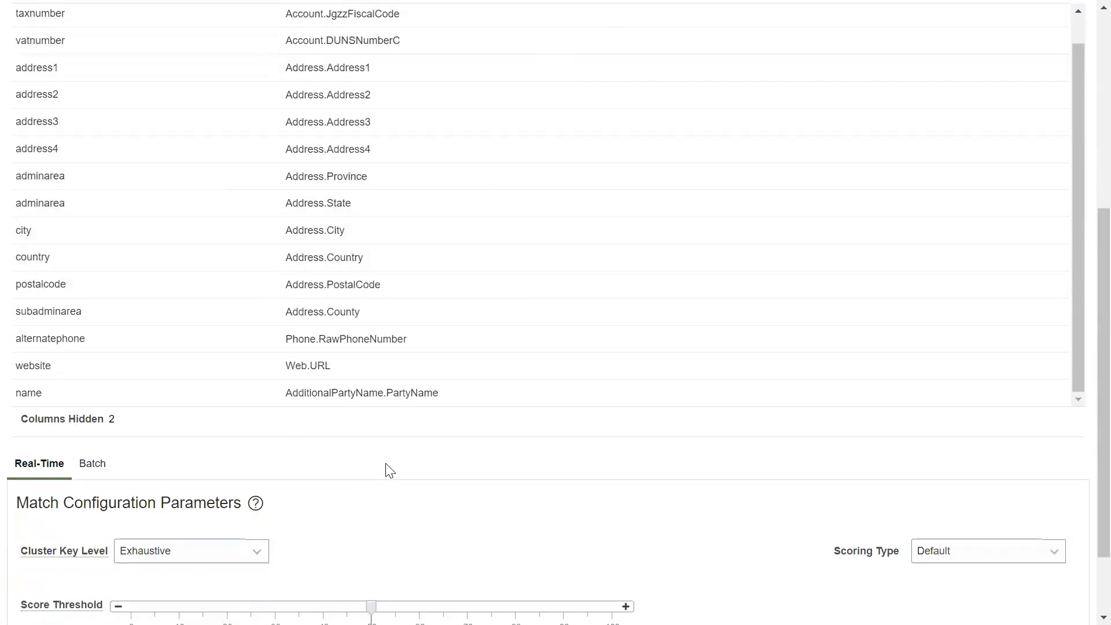
{"action": "scroll", "coordinate": [437, 468], "scroll_direction": "down", "scroll_amount": 2}
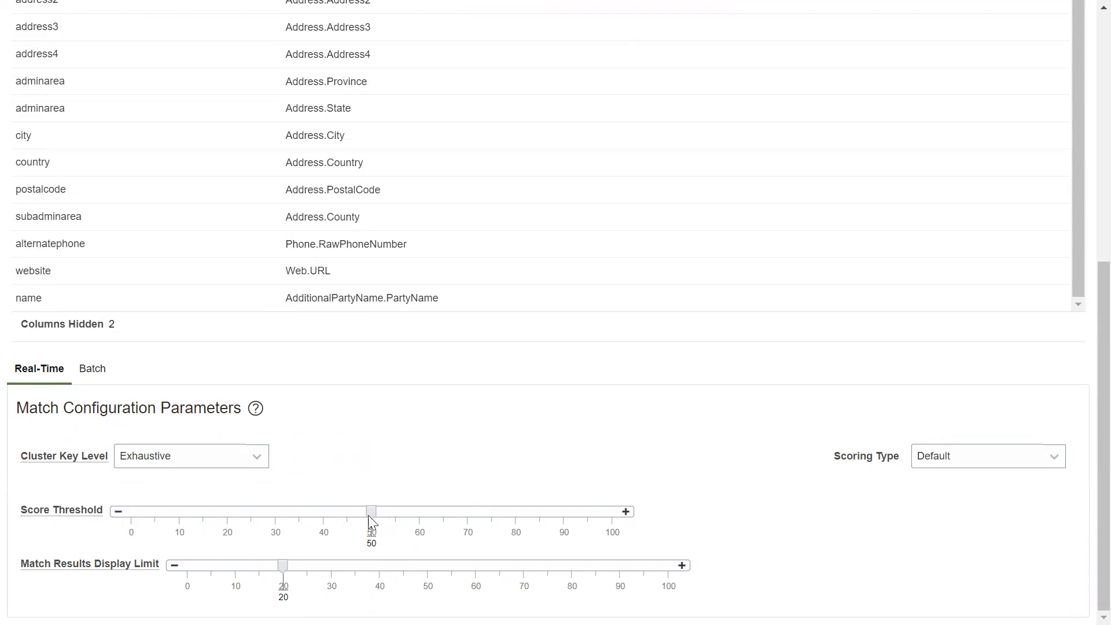
{"action": "scroll", "coordinate": [674, 403], "scroll_direction": "up", "scroll_amount": 1}
{"action": "scroll", "coordinate": [674, 403], "scroll_direction": "up", "scroll_amount": 7}
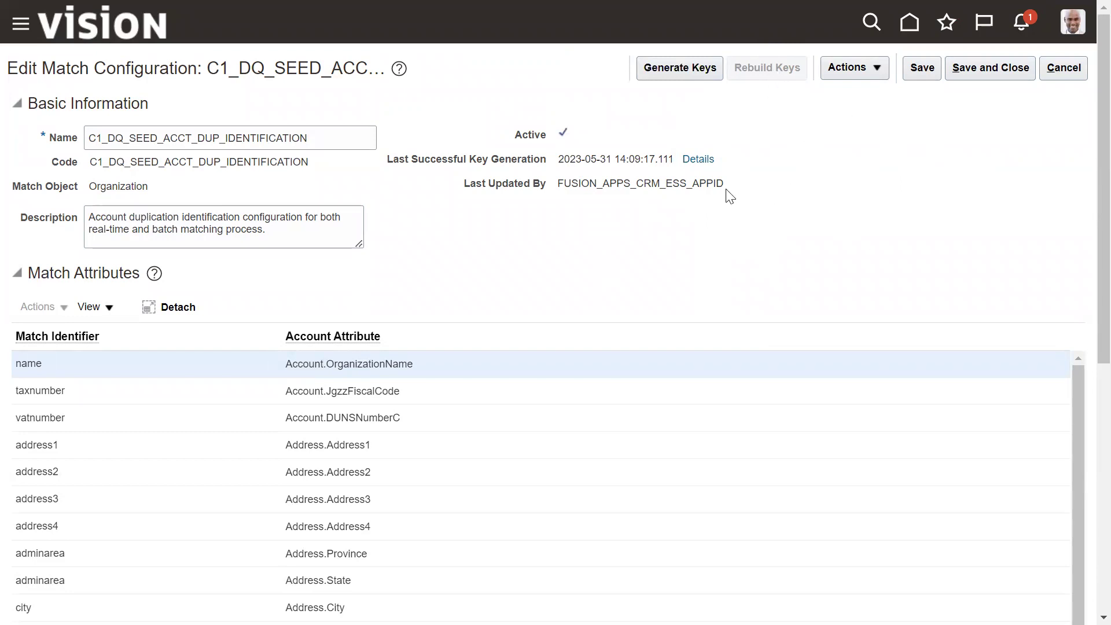
Step: Read the Rebuild Keys steps in the Enable Duplicate Checking docs, then return to the match configuration
{"action": "mouse_move", "coordinate": [563, 7]}
{"action": "left_click", "coordinate": [556, 60]}
{"action": "scroll", "coordinate": [556, 289], "scroll_direction": "down", "scroll_amount": 3}
{"action": "left_click", "coordinate": [689, 14]}
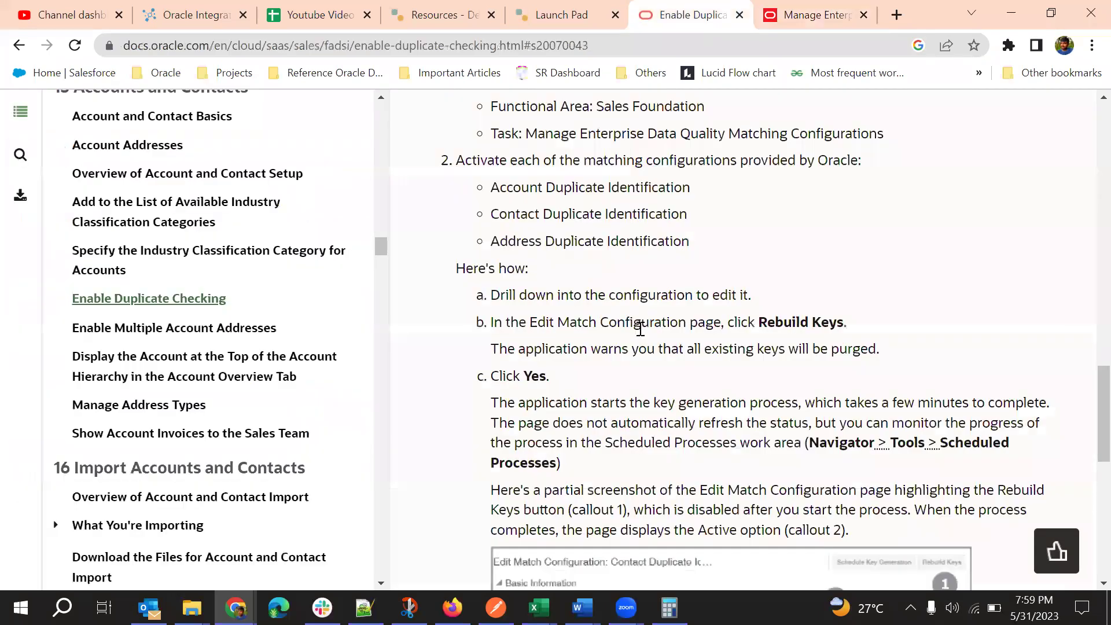
{"action": "scroll", "coordinate": [651, 322], "scroll_direction": "up", "scroll_amount": 1}
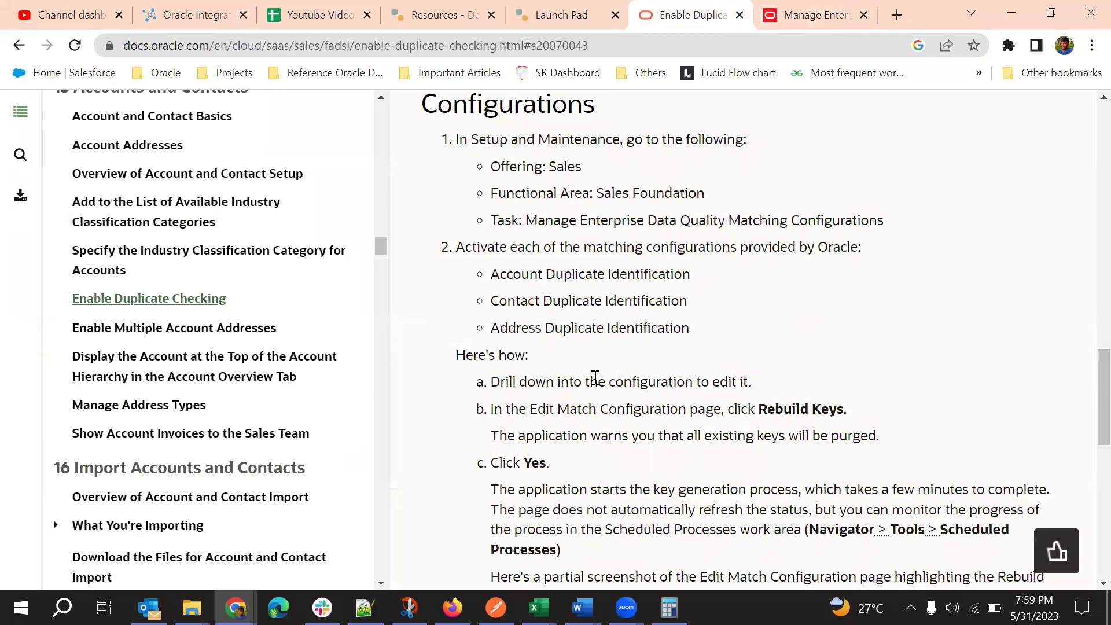
{"action": "scroll", "coordinate": [804, 347], "scroll_direction": "down", "scroll_amount": 1}
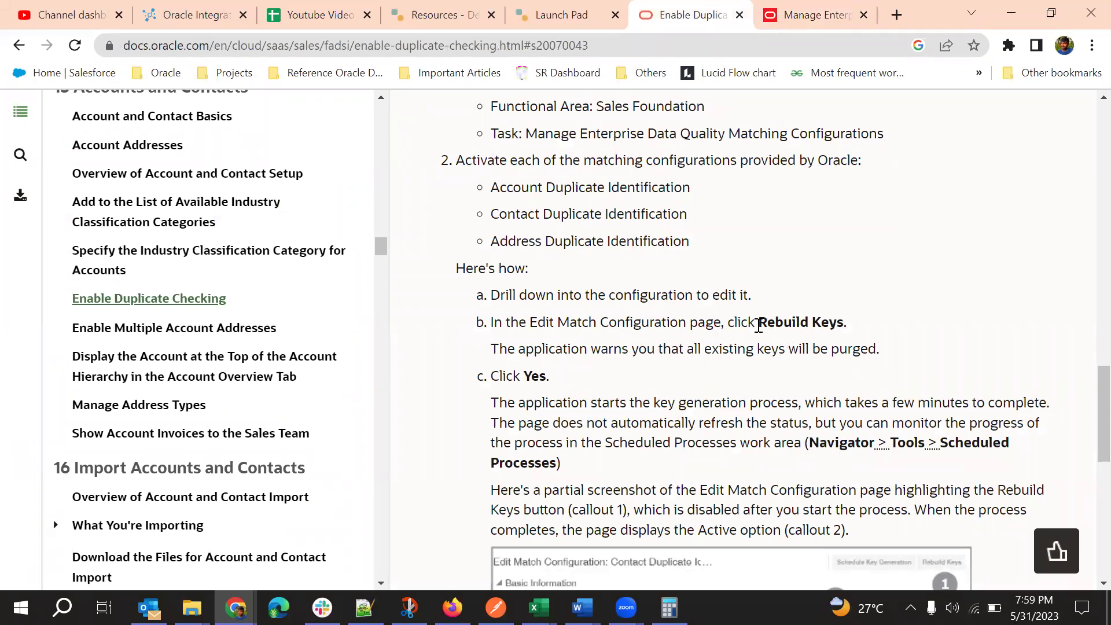
{"action": "left_click_drag", "start_coordinate": [758, 325], "coordinate": [804, 359]}
{"action": "scroll", "coordinate": [738, 385], "scroll_direction": "down", "scroll_amount": 2}
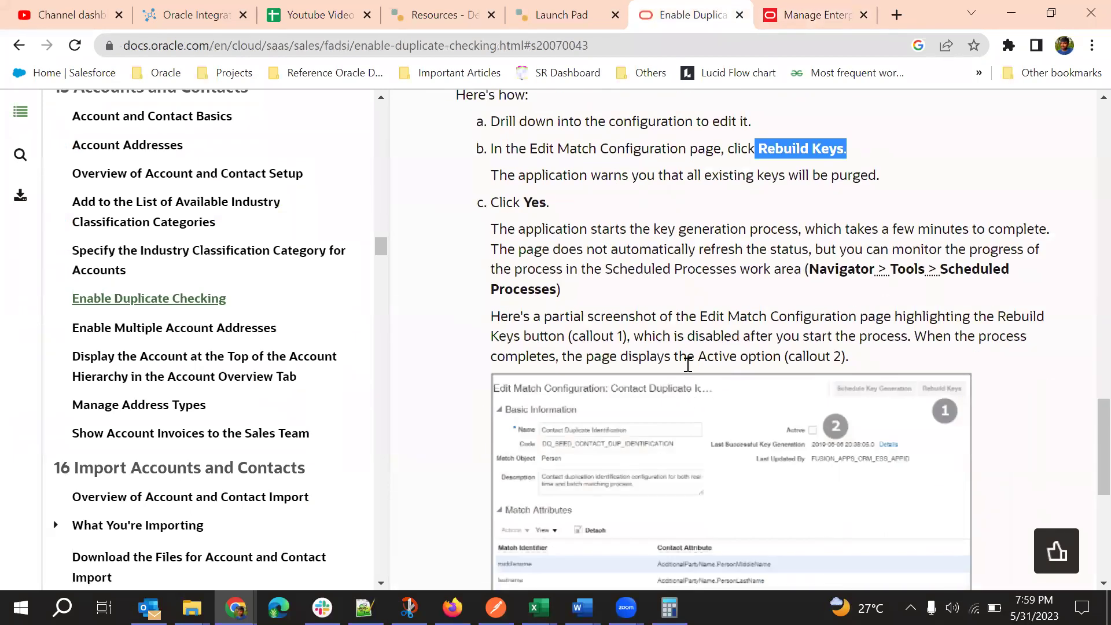
{"action": "scroll", "coordinate": [727, 399], "scroll_direction": "down", "scroll_amount": 1}
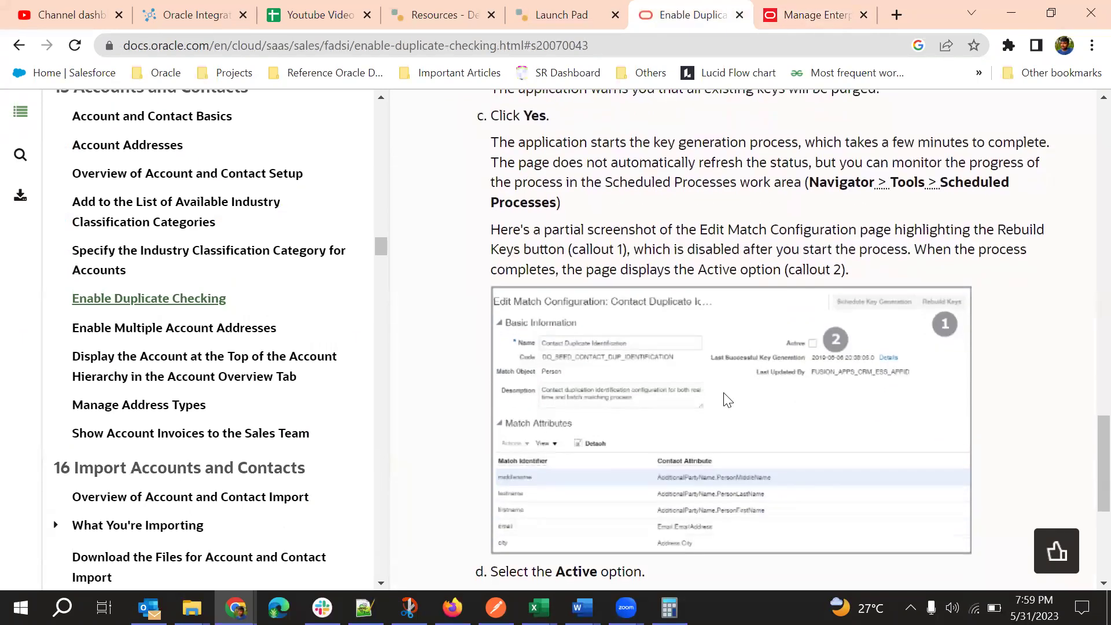
{"action": "left_click", "coordinate": [821, 14]}
{"action": "scroll", "coordinate": [660, 218], "scroll_direction": "up", "scroll_amount": 3}
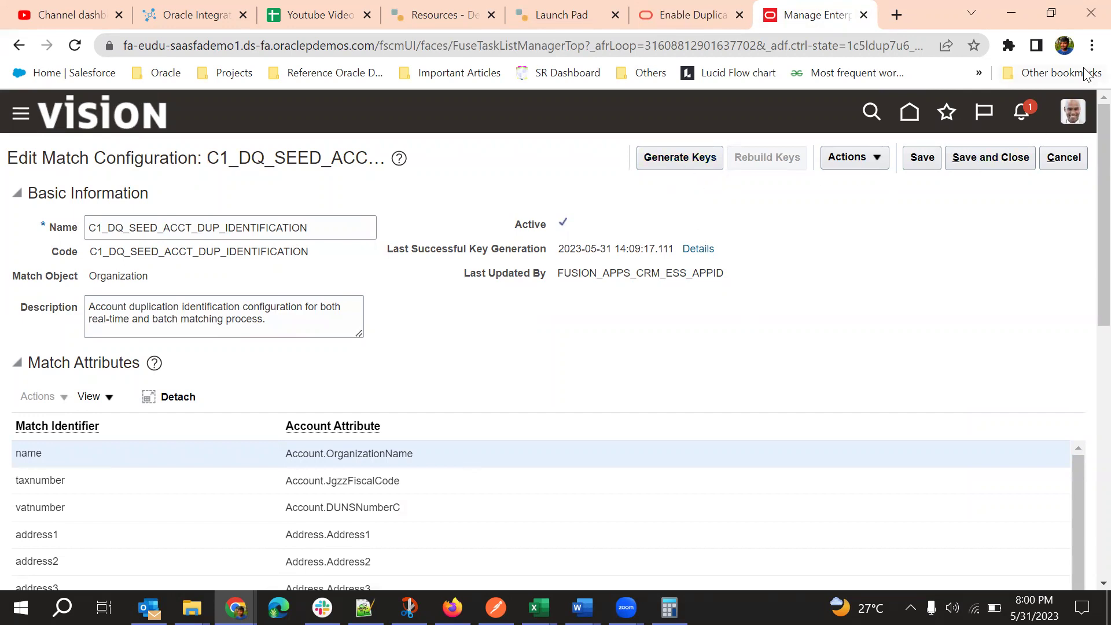
Step: With Chrome in full screen, submit an incremental Generate Data Quality Keys process and confirm it
{"action": "left_click", "coordinate": [1091, 45]}
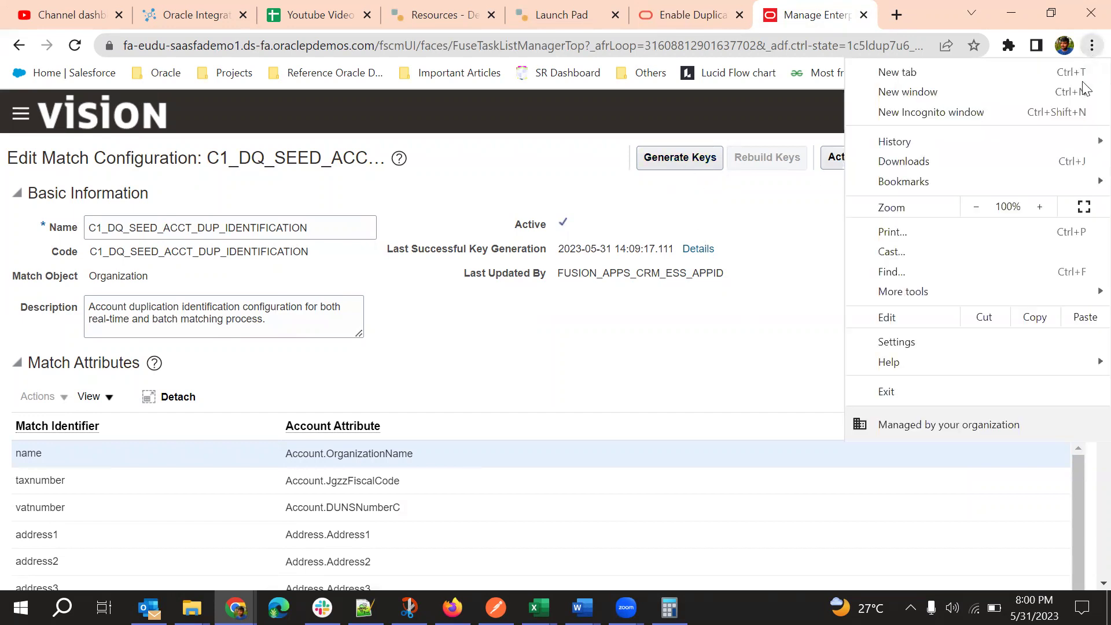
{"action": "left_click", "coordinate": [1083, 207]}
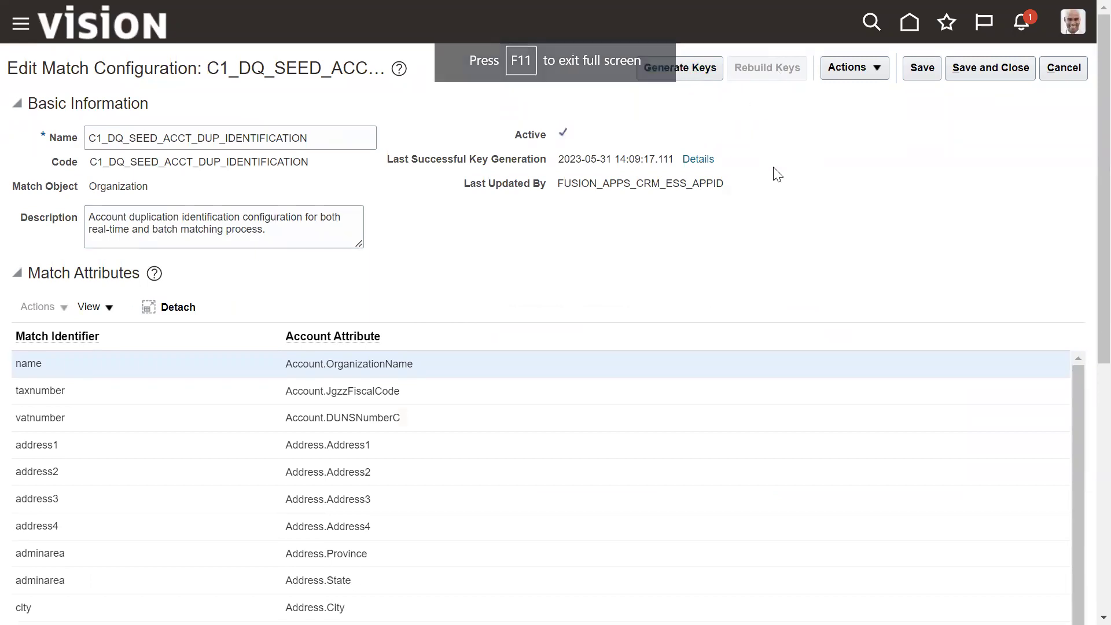
{"action": "left_click", "coordinate": [694, 68]}
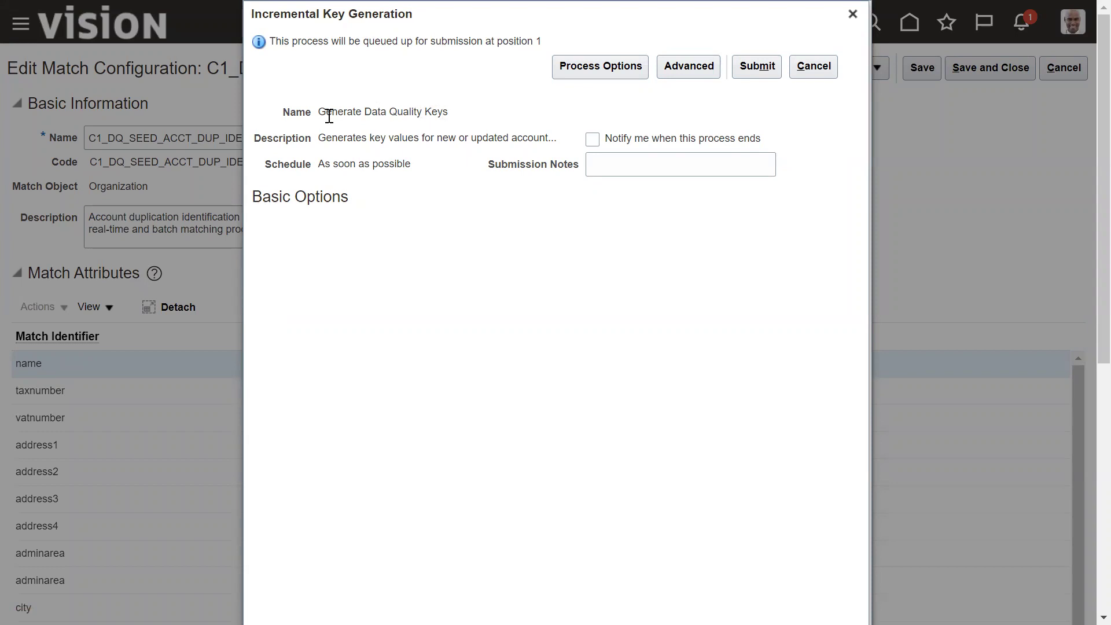
{"action": "left_click_drag", "start_coordinate": [332, 116], "coordinate": [578, 104]}
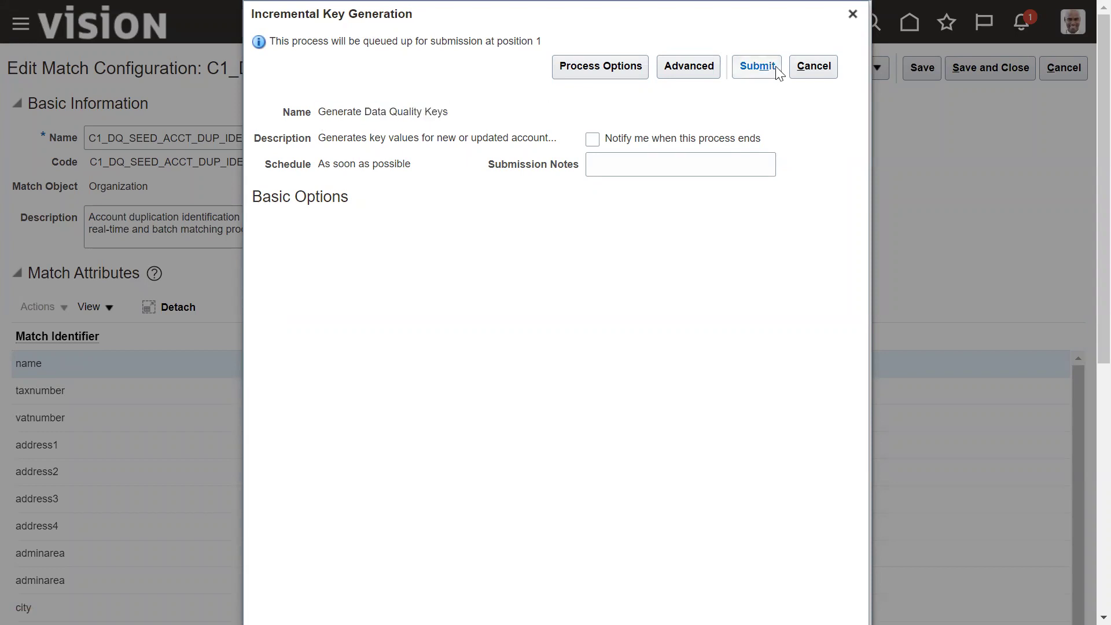
{"action": "left_click", "coordinate": [756, 67]}
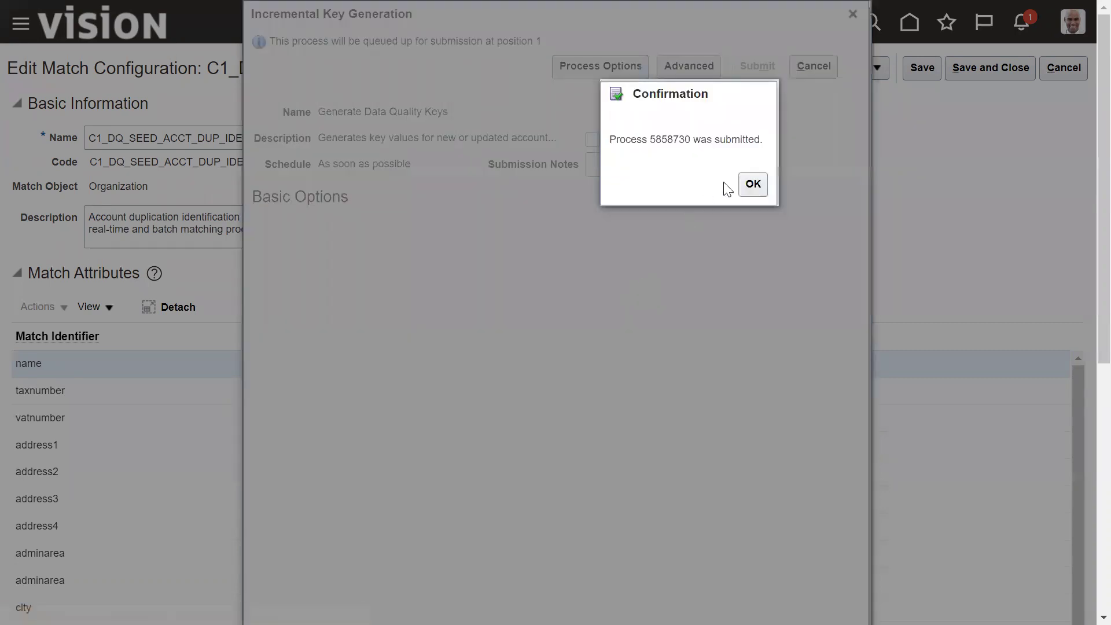
{"action": "left_click", "coordinate": [750, 185]}
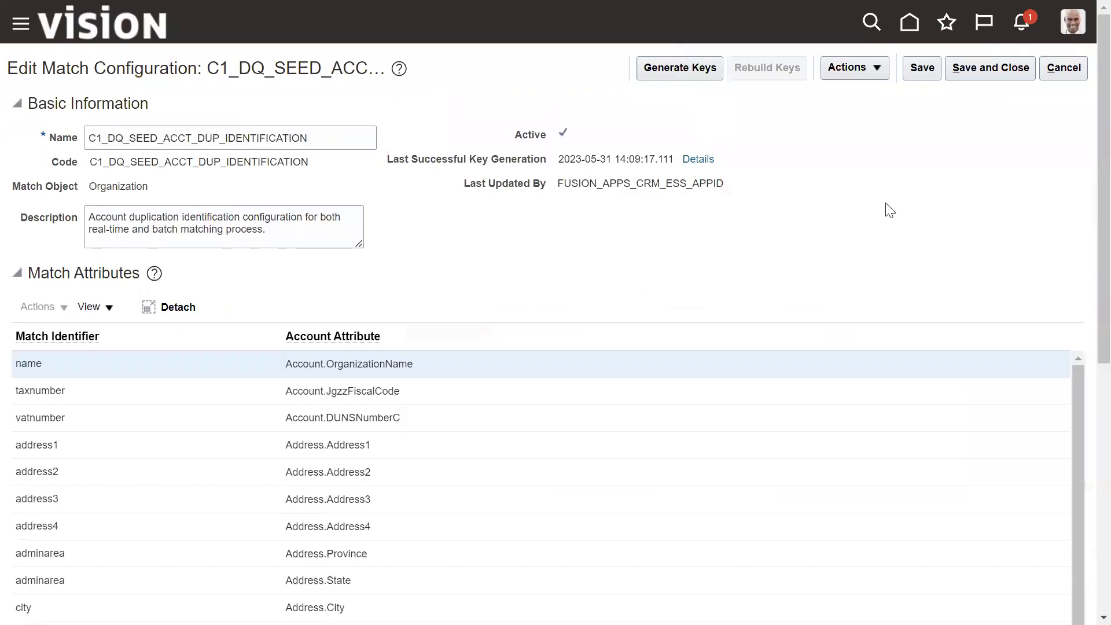
{"action": "left_click", "coordinate": [697, 160]}
{"action": "scroll", "coordinate": [856, 286], "scroll_direction": "down", "scroll_amount": 1}
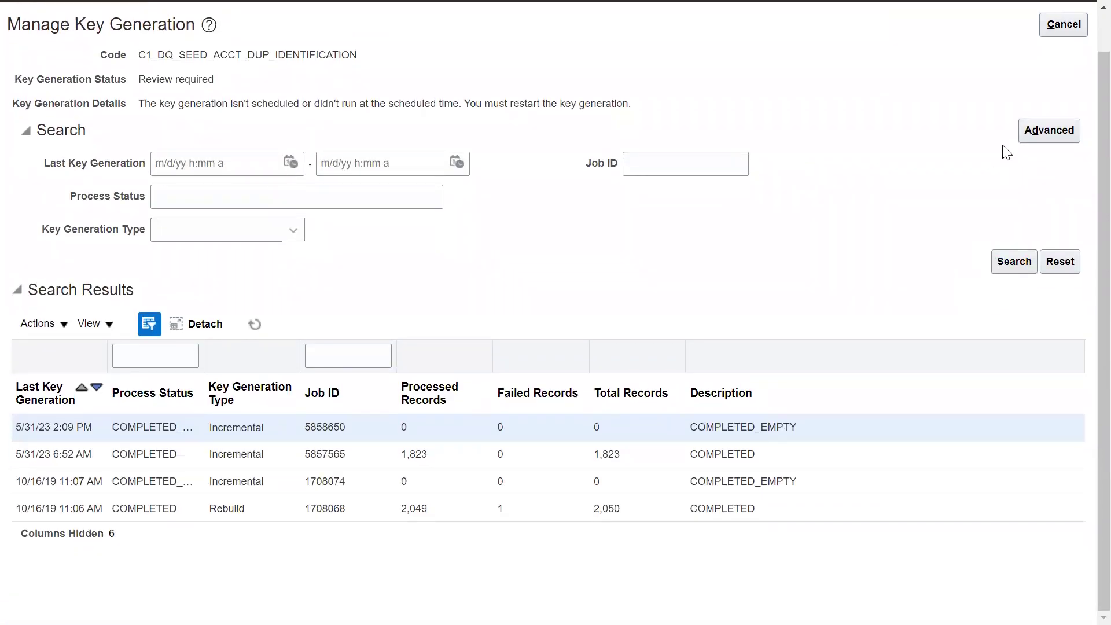
{"action": "left_click", "coordinate": [255, 324]}
{"action": "left_click", "coordinate": [252, 324]}
{"action": "scroll", "coordinate": [259, 349], "scroll_direction": "up", "scroll_amount": 1}
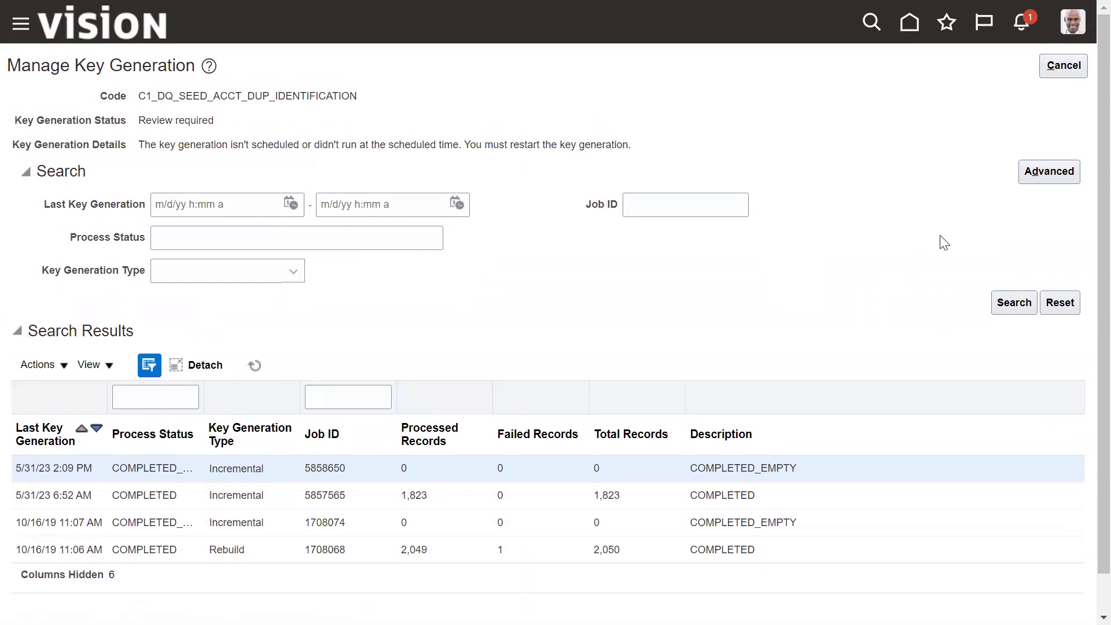
{"action": "left_click", "coordinate": [1066, 71]}
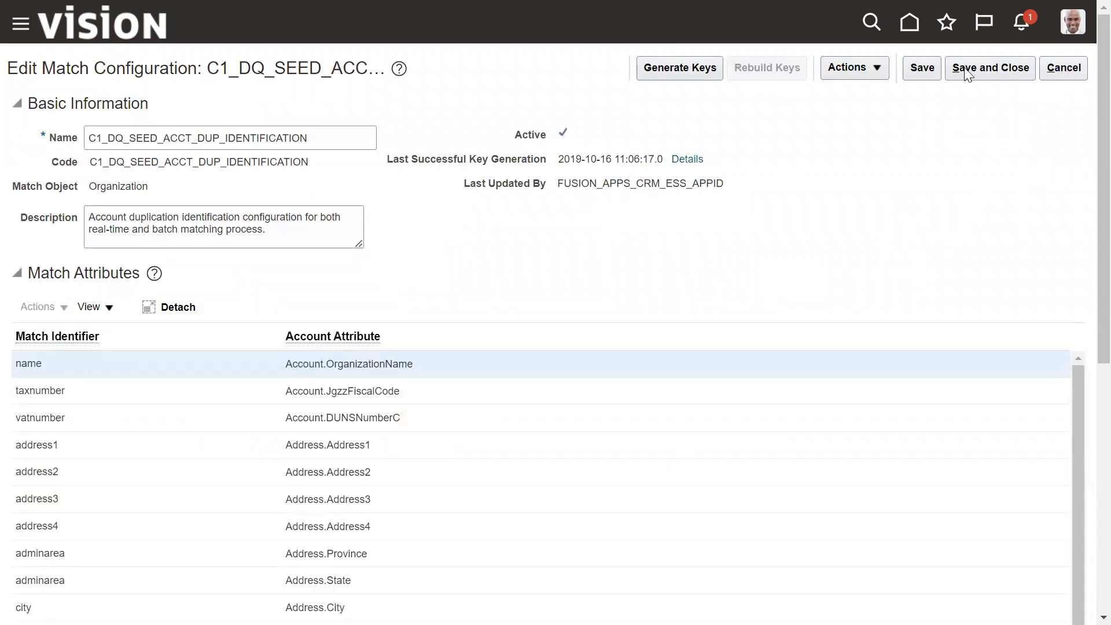
Step: Save and close the account match configuration, then finish with the Matching Configurations page
{"action": "left_click", "coordinate": [965, 70]}
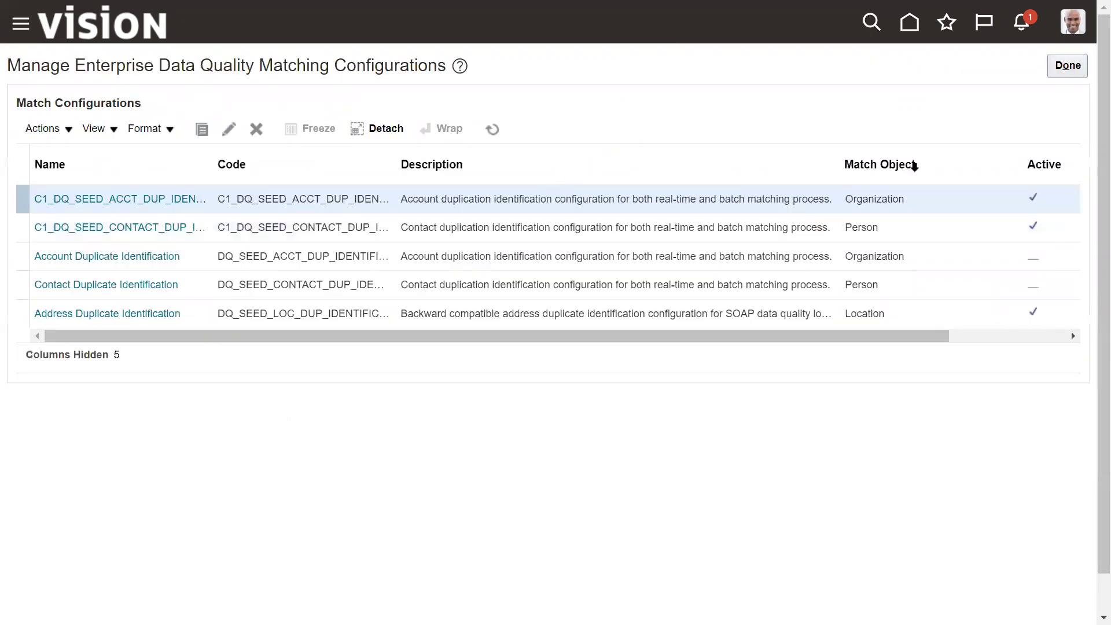
{"action": "left_click", "coordinate": [1067, 66]}
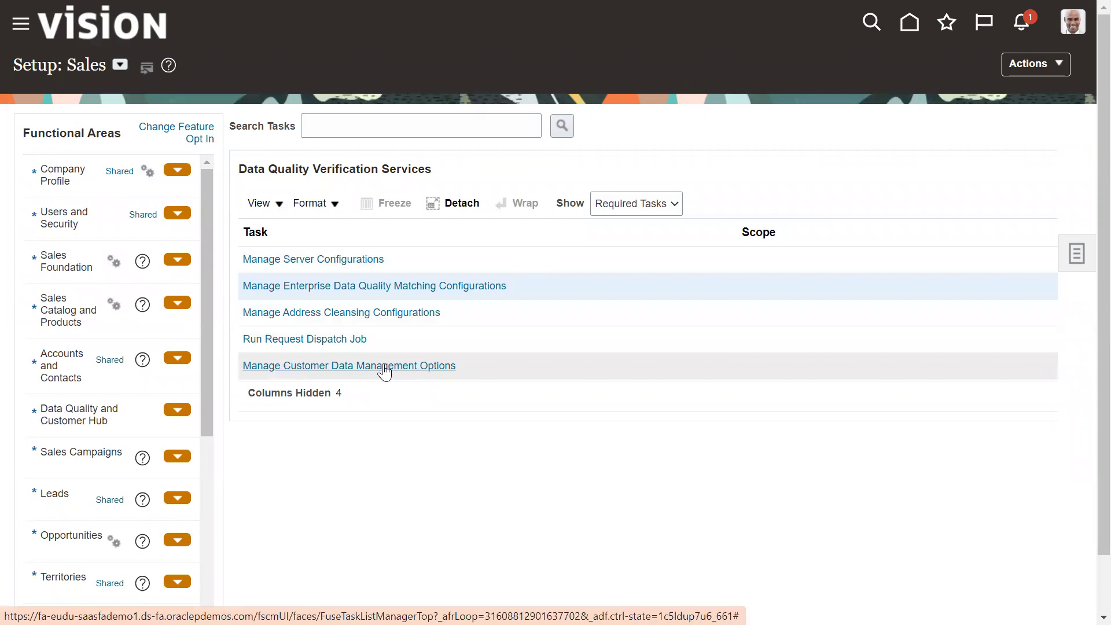
Step: In Customer Data Management Options, set Enable Real-Time Key Generation to Yes, then save and close
{"action": "left_click", "coordinate": [384, 367]}
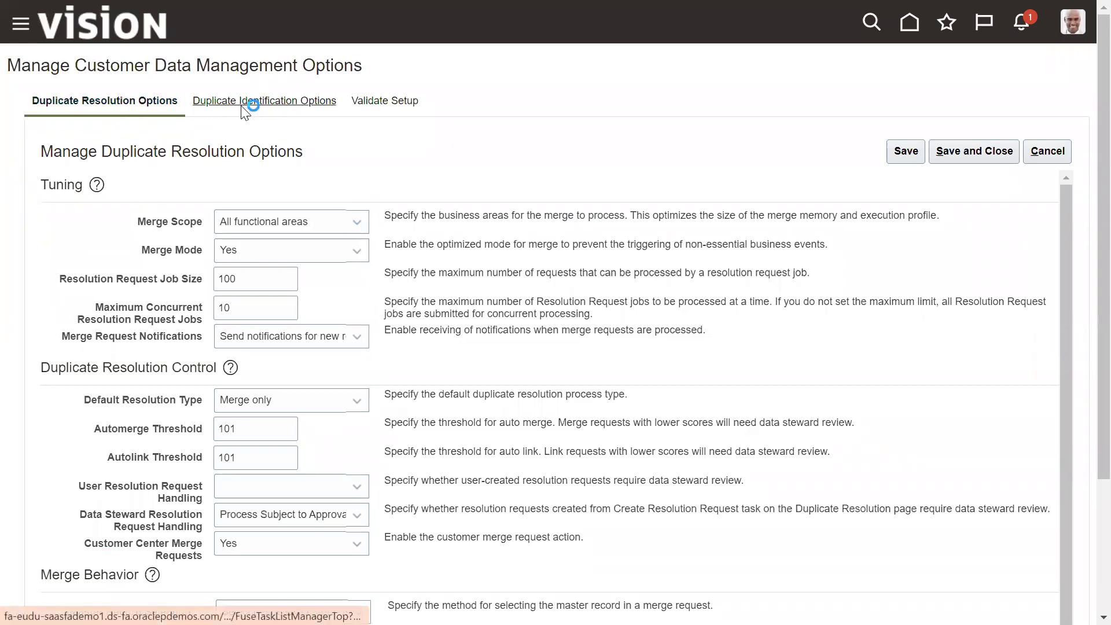
{"action": "left_click", "coordinate": [262, 110]}
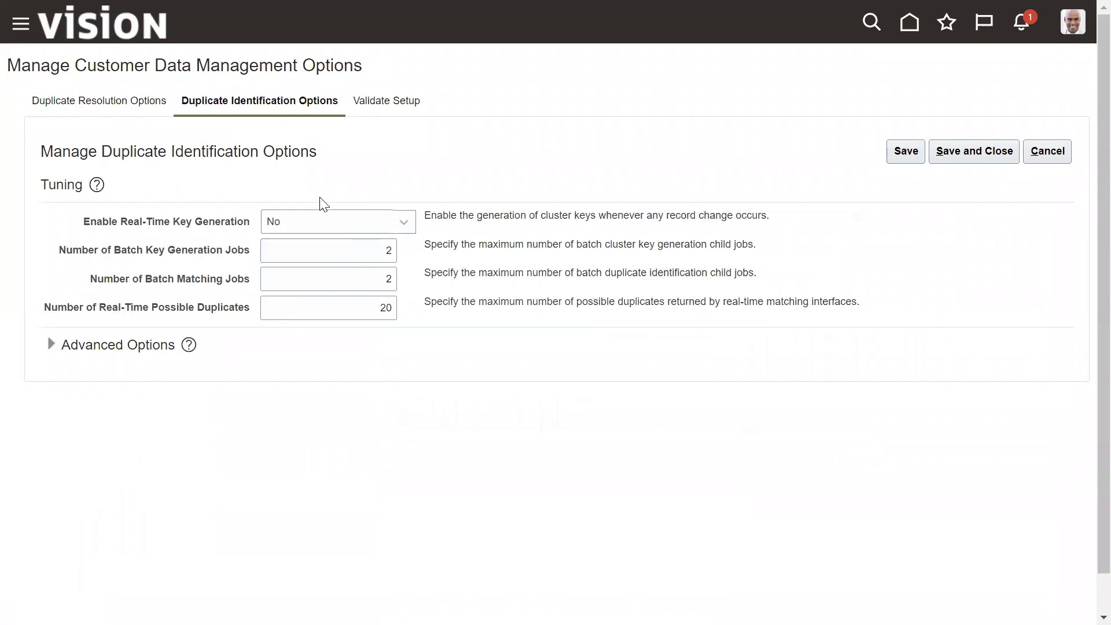
{"action": "left_click_drag", "start_coordinate": [84, 224], "coordinate": [251, 226]}
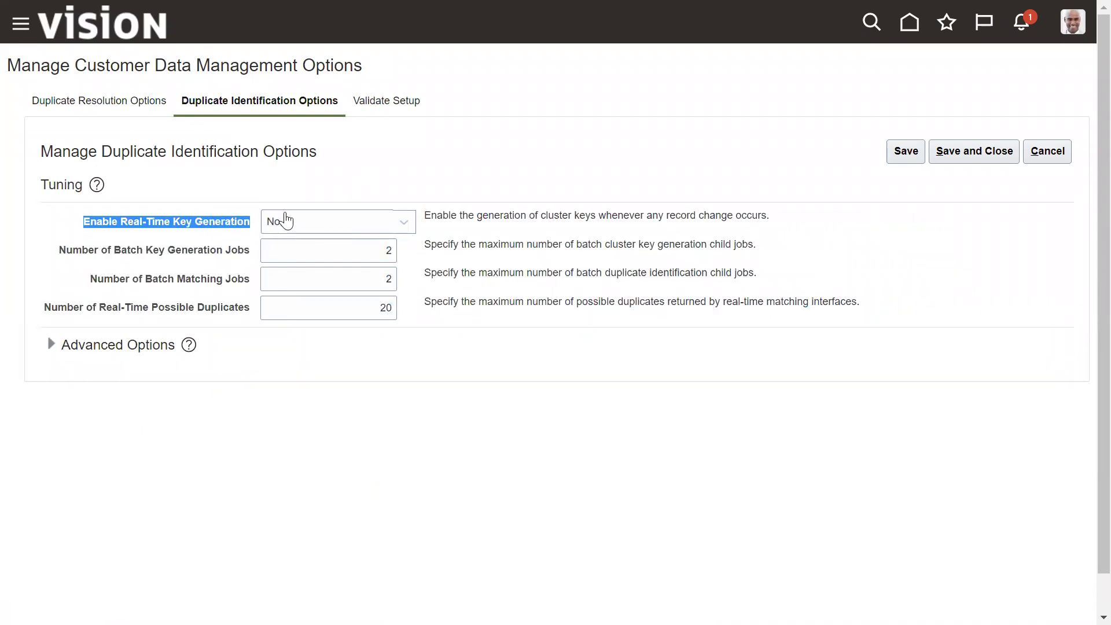
{"action": "left_click", "coordinate": [288, 220]}
{"action": "left_click", "coordinate": [278, 294]}
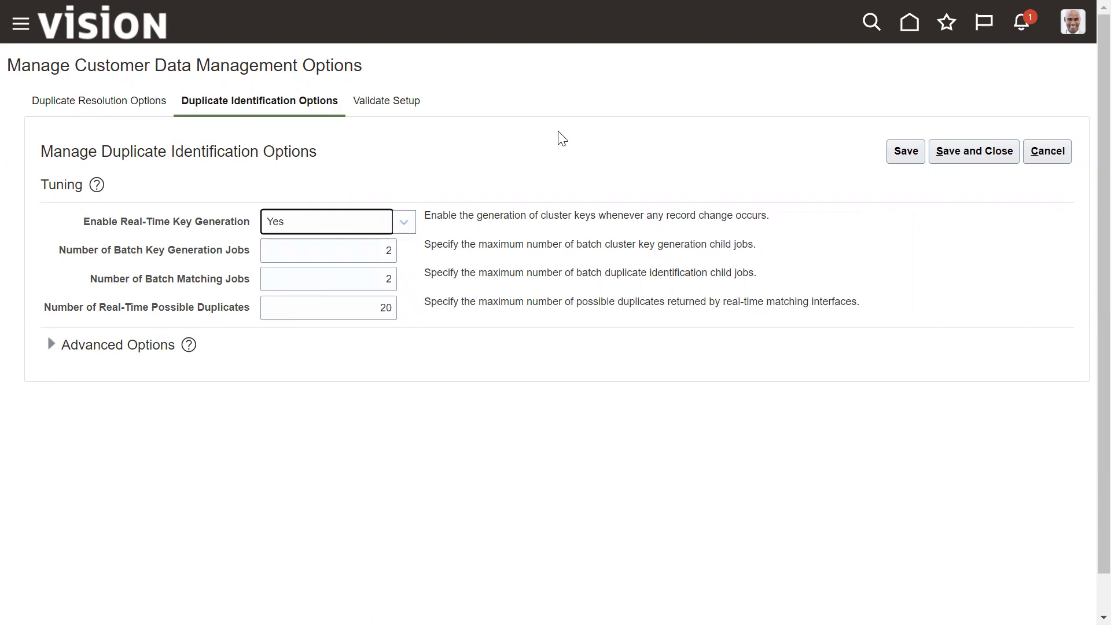
{"action": "left_click", "coordinate": [906, 152]}
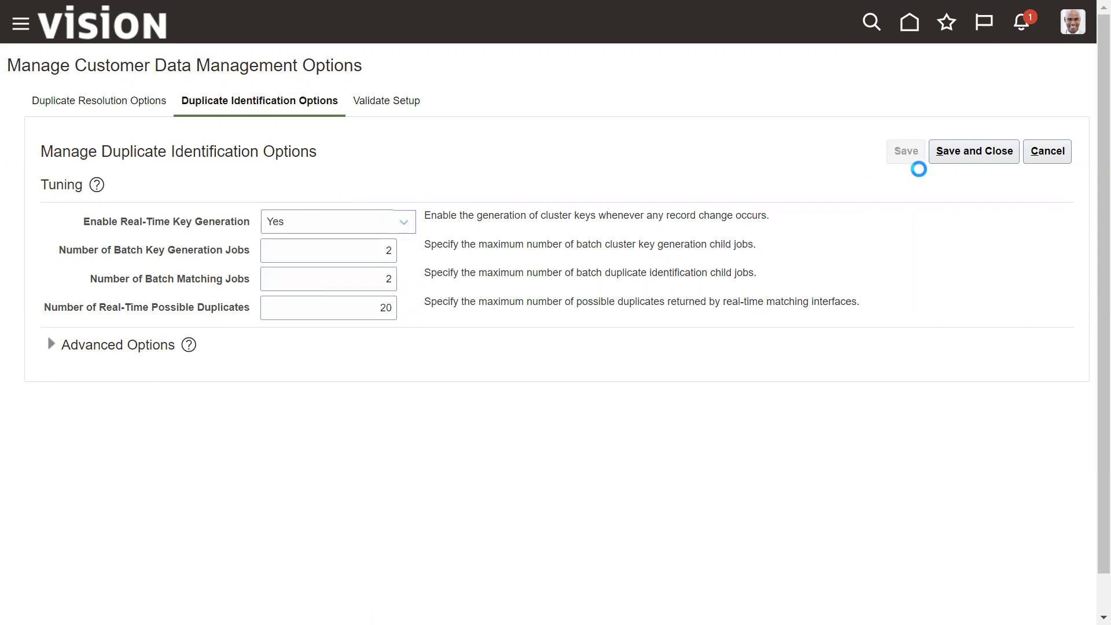
{"action": "left_click", "coordinate": [974, 154]}
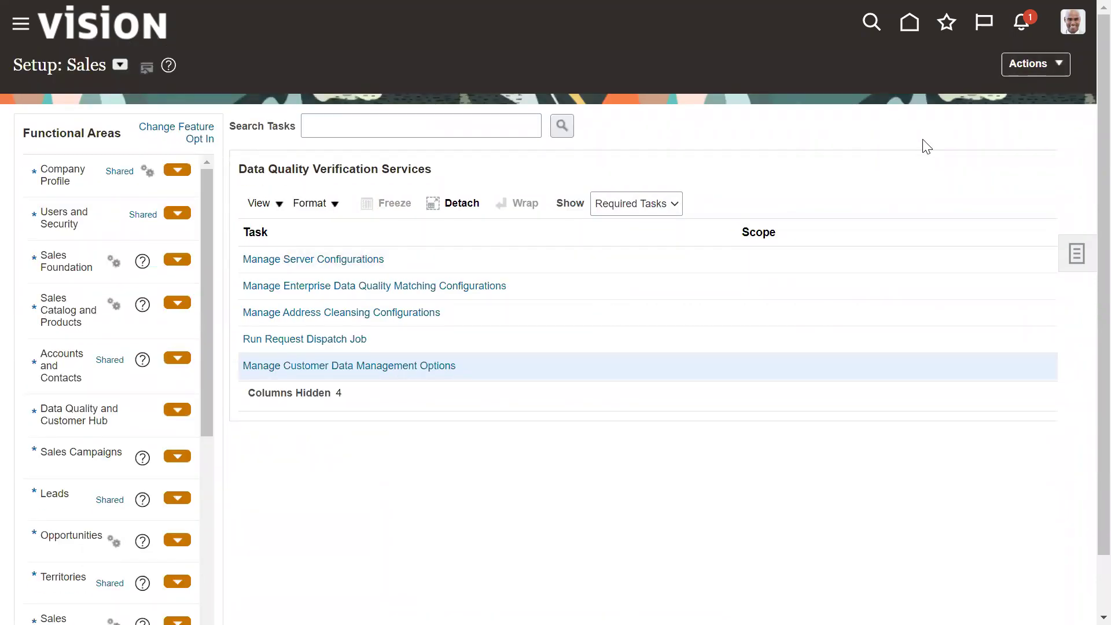
Step: Go to the Accounts list and copy the 24-7 ProFitness account name
{"action": "left_click", "coordinate": [21, 24]}
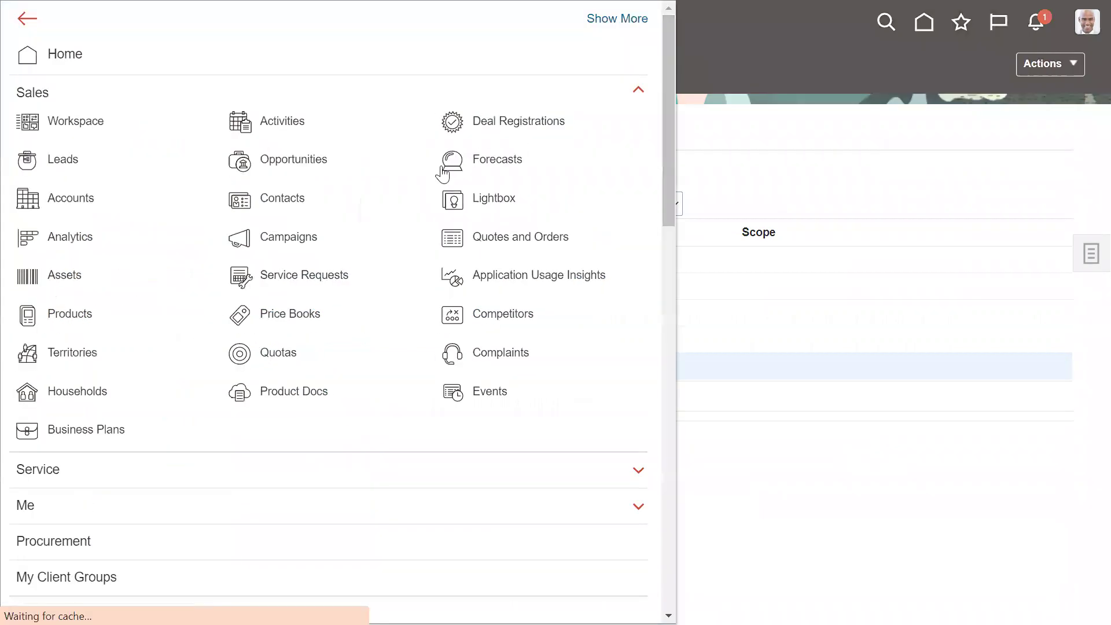
{"action": "left_click", "coordinate": [64, 198]}
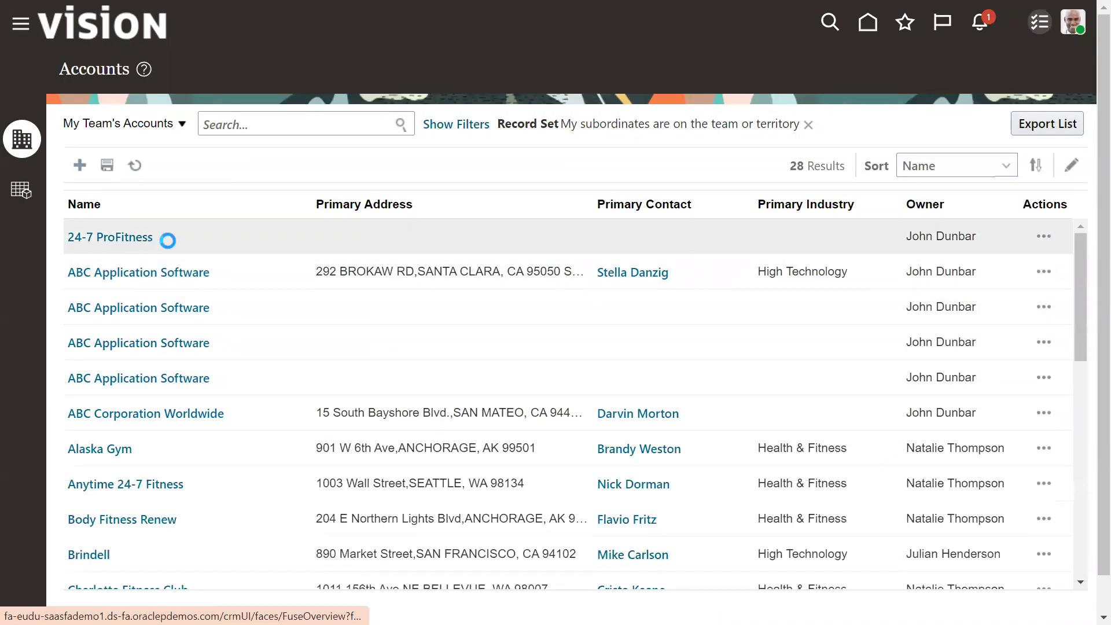
{"action": "left_click", "coordinate": [150, 243]}
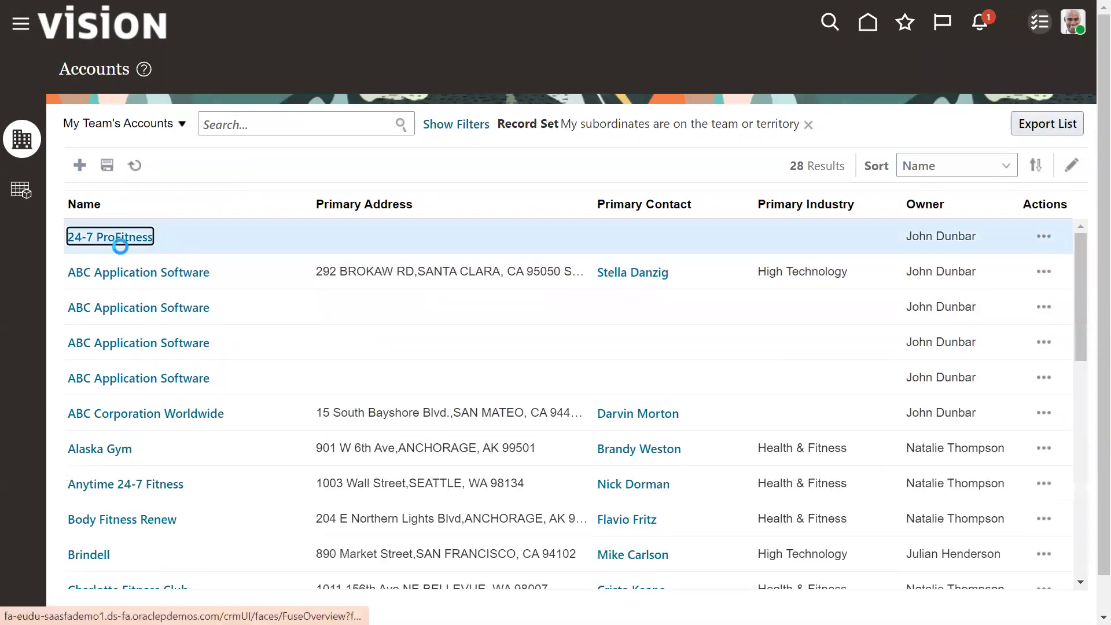
{"action": "left_click_drag", "start_coordinate": [168, 238], "coordinate": [71, 248]}
{"action": "key", "text": "ctrl+c"}
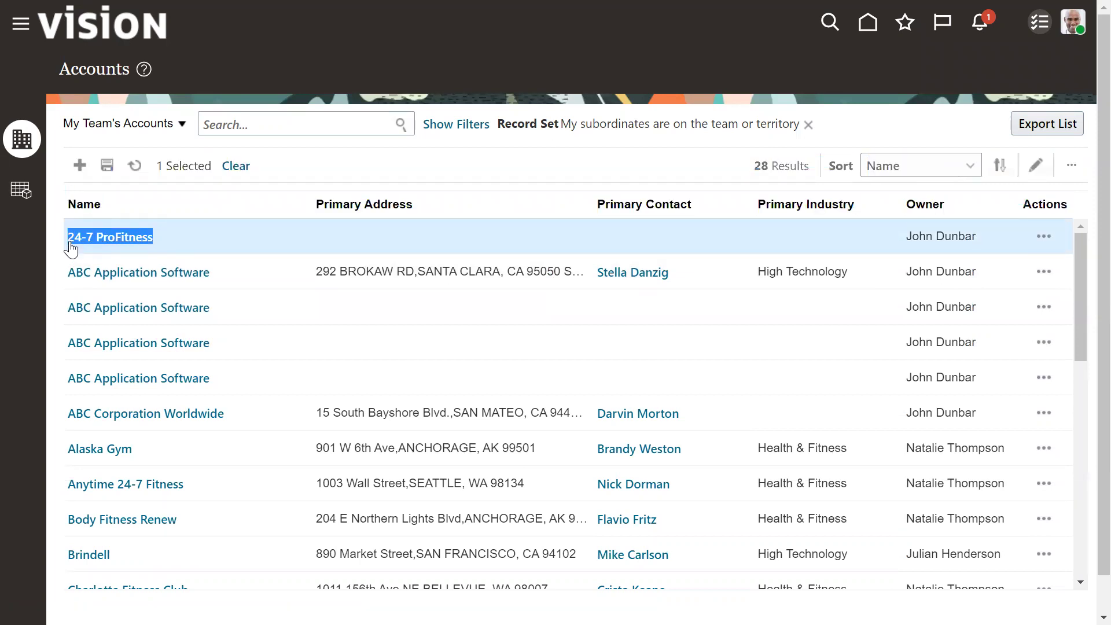
Step: Create a new account named 24-7 ProFitness, then save and close it
{"action": "left_click", "coordinate": [80, 165]}
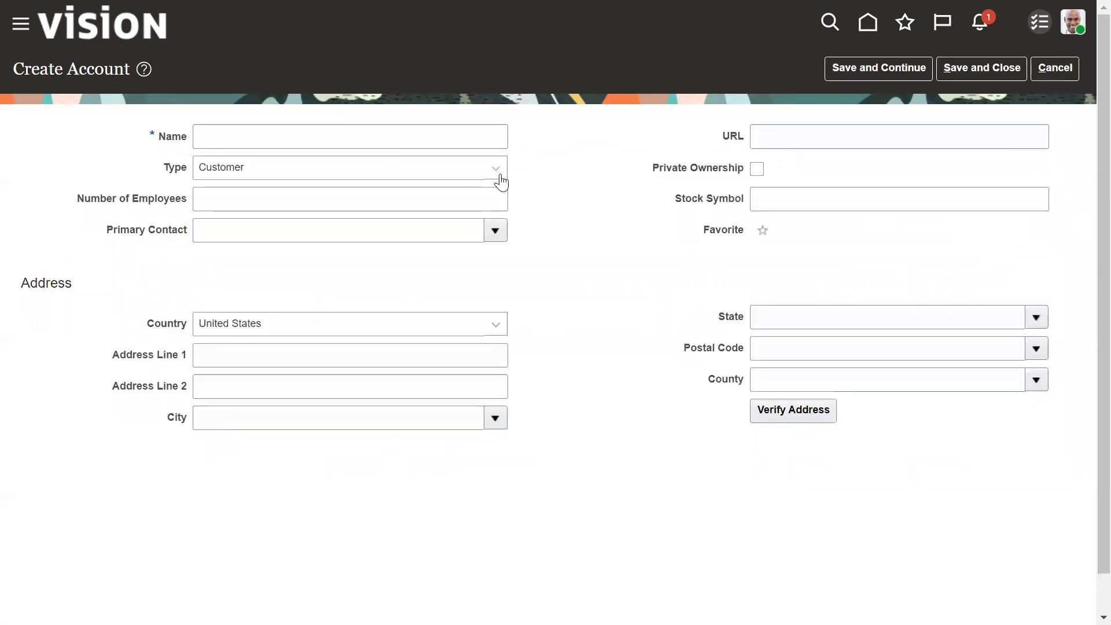
{"action": "left_click", "coordinate": [408, 132]}
{"action": "key", "text": "ctrl+v"}
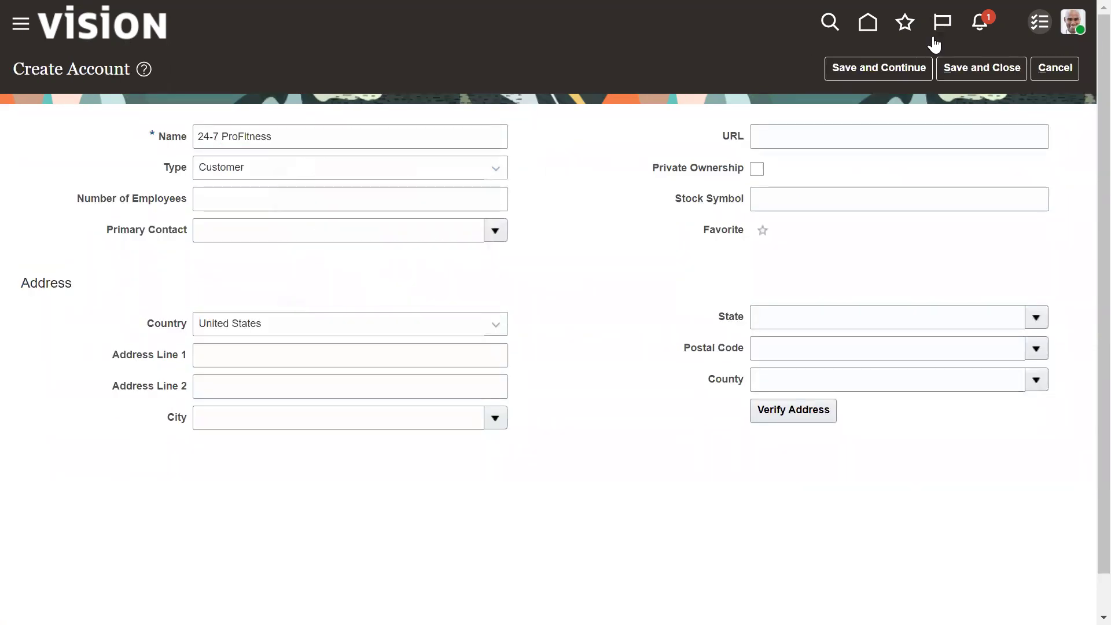
{"action": "left_click", "coordinate": [876, 70]}
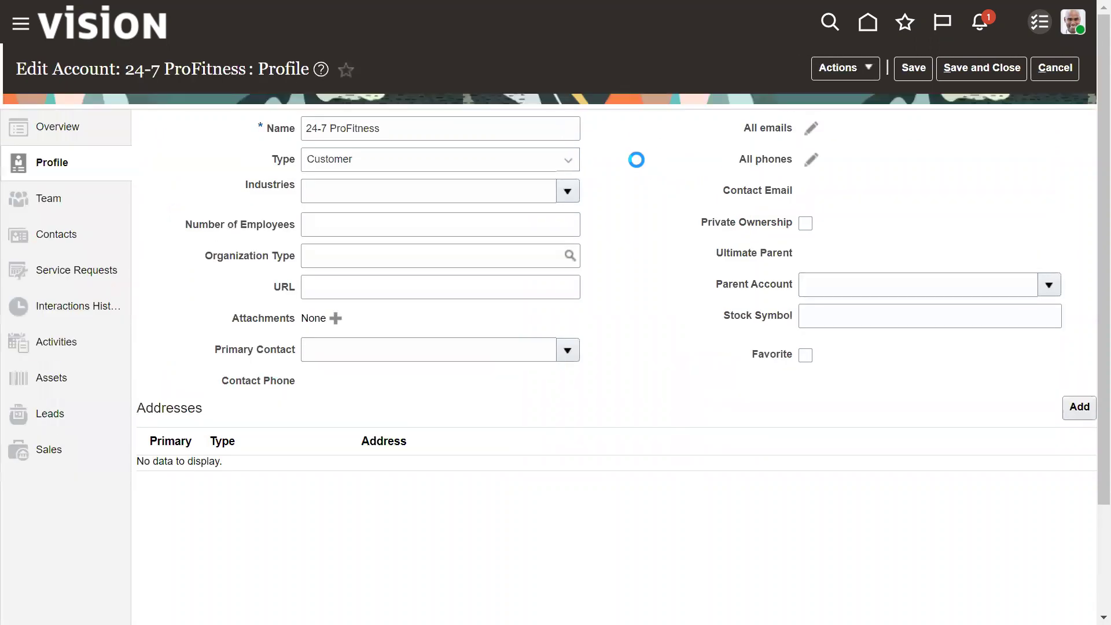
{"action": "left_click", "coordinate": [989, 72]}
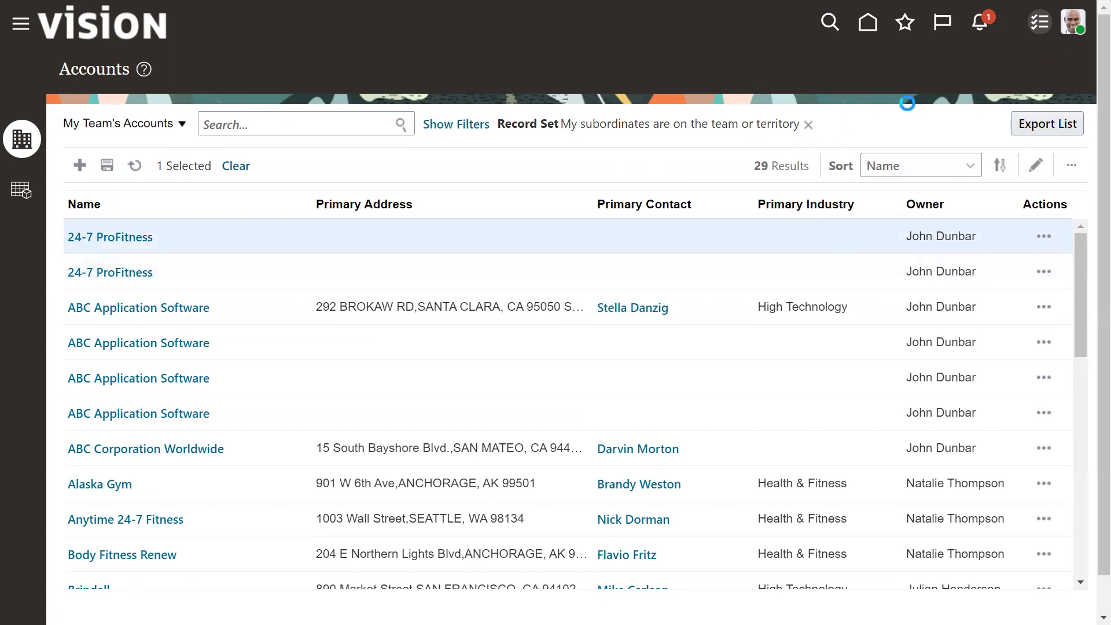
Step: Open Setup and Maintenance for Compensation Management, review its topology, and show the setup task panel
{"action": "left_click", "coordinate": [741, 319]}
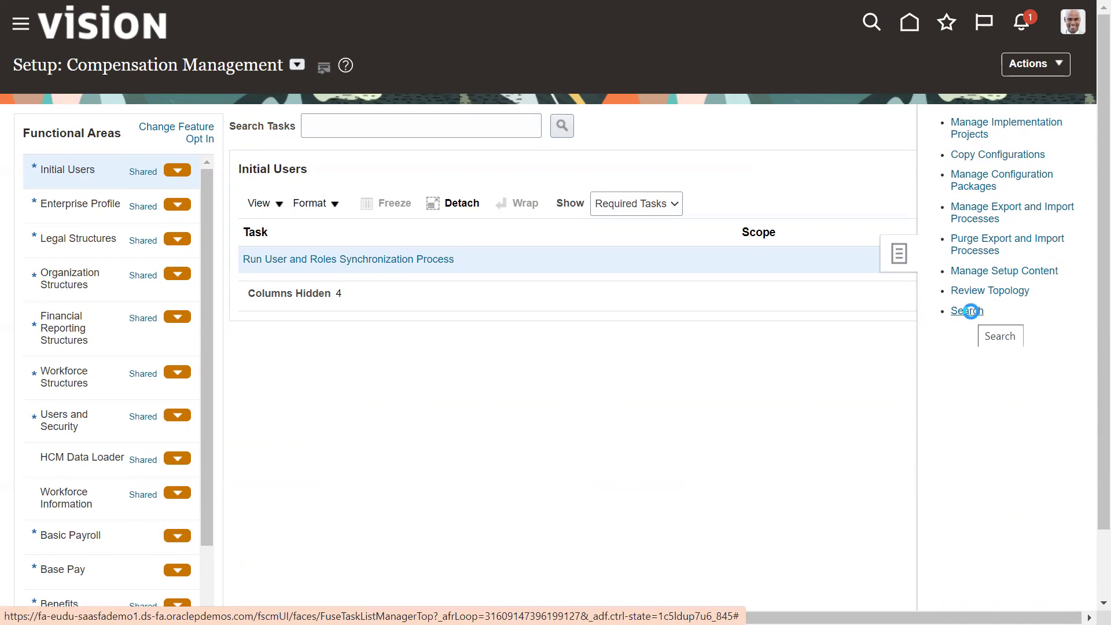
{"action": "left_click", "coordinate": [967, 308]}
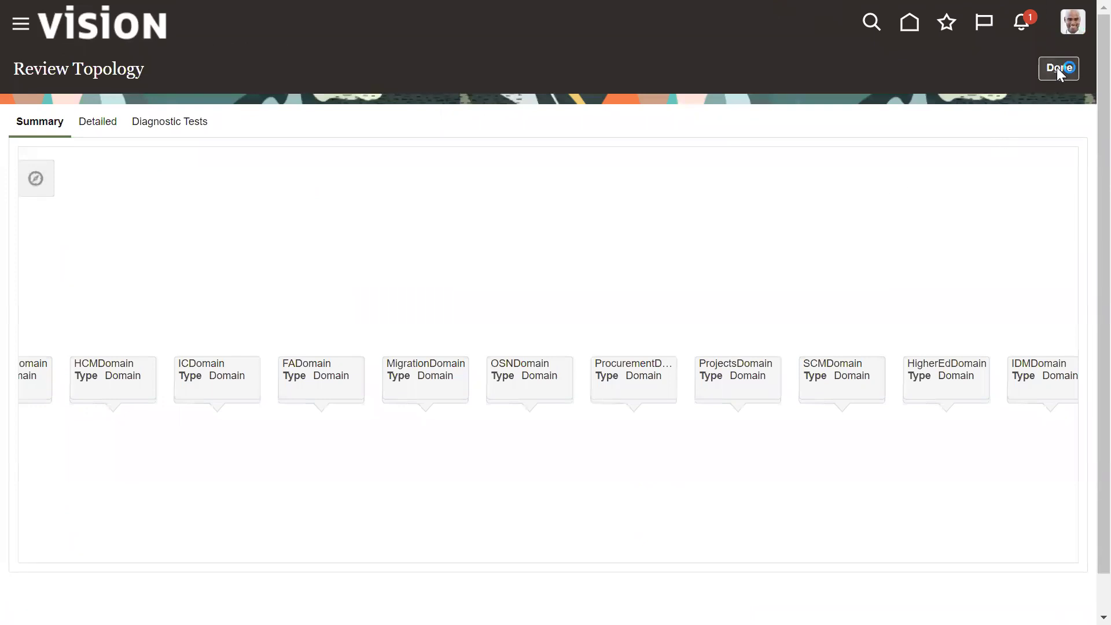
{"action": "left_click", "coordinate": [1058, 67]}
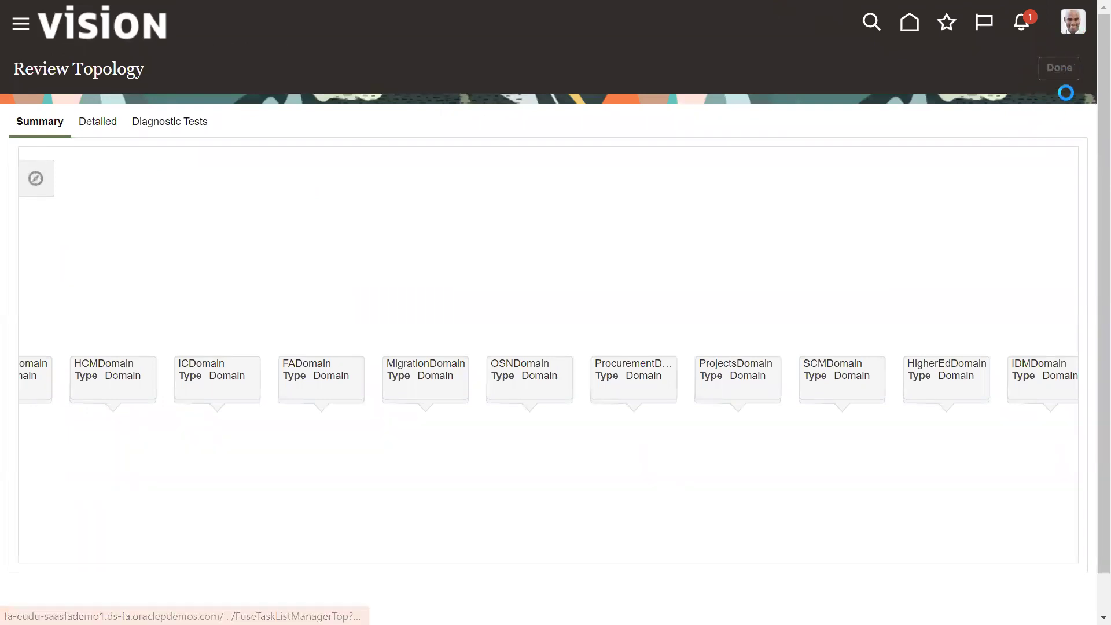
{"action": "left_click", "coordinate": [1078, 249]}
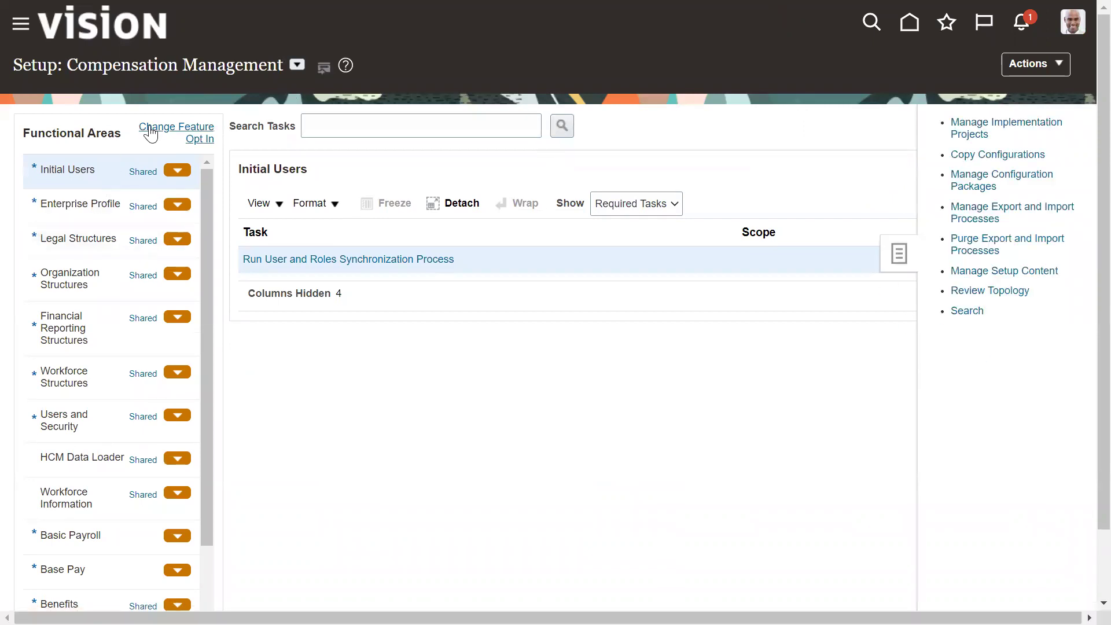
Step: View the Compensation Management feature opt-in list, then return to the setup page
{"action": "left_click", "coordinate": [172, 127]}
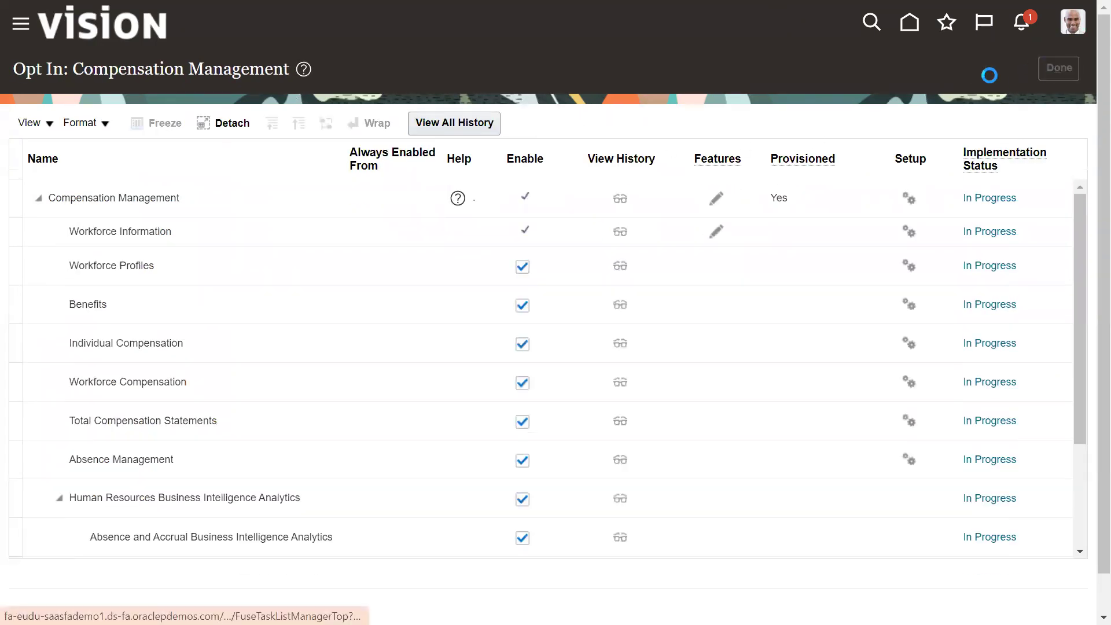
{"action": "left_click", "coordinate": [449, 129]}
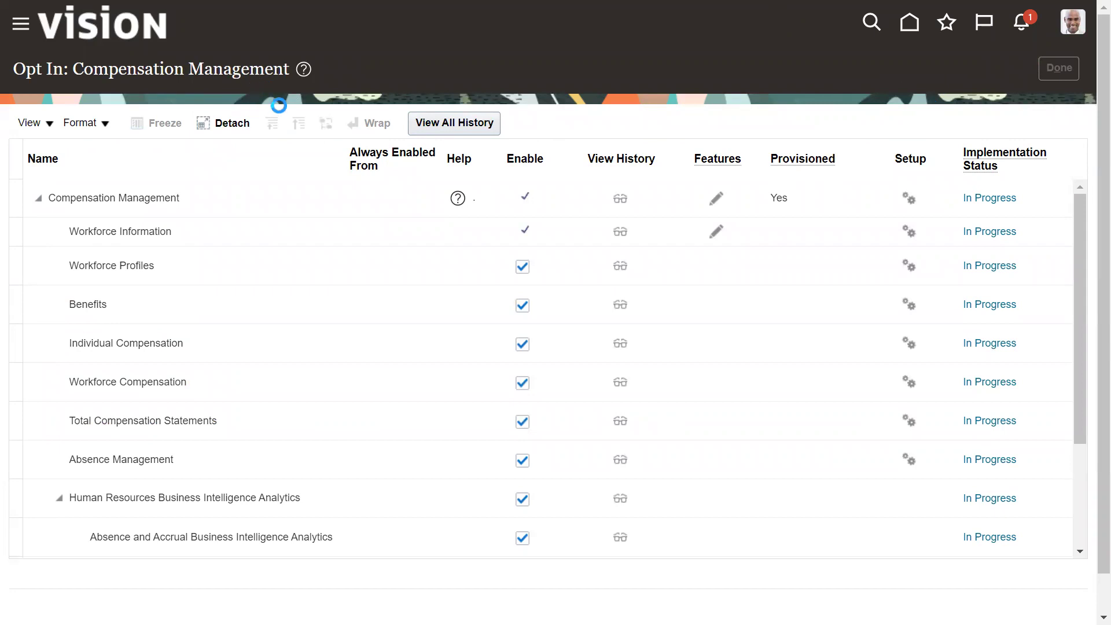
Step: Switch setup to the Sales offering and open Manage Enterprise Data Quality Matching Configurations
{"action": "left_click", "coordinate": [301, 74]}
{"action": "scroll", "coordinate": [327, 241], "scroll_direction": "down", "scroll_amount": 5}
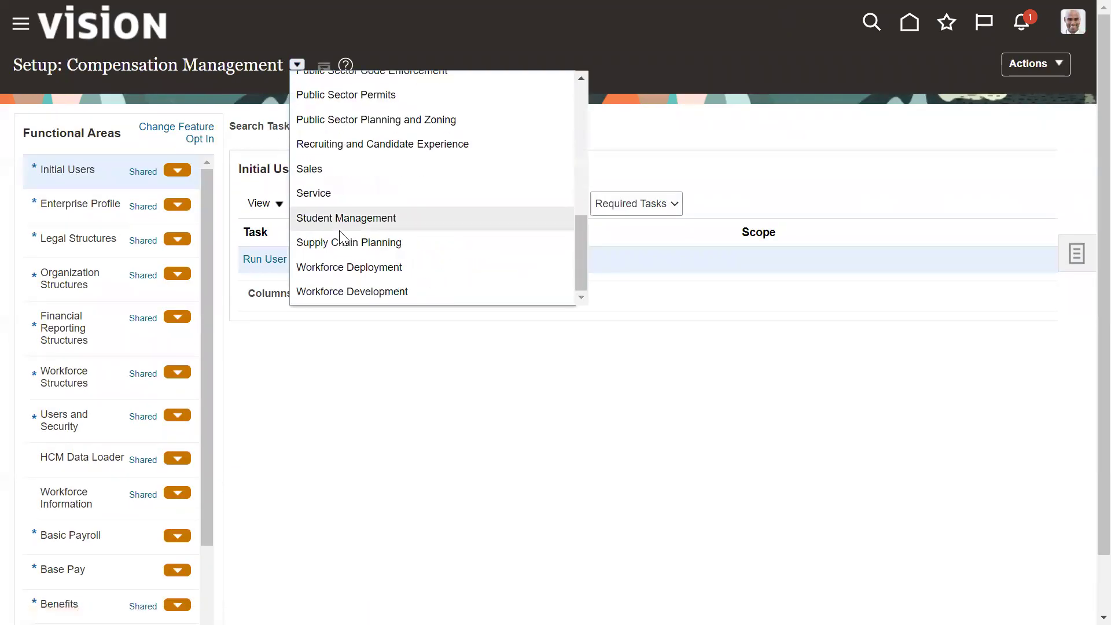
{"action": "left_click", "coordinate": [333, 172]}
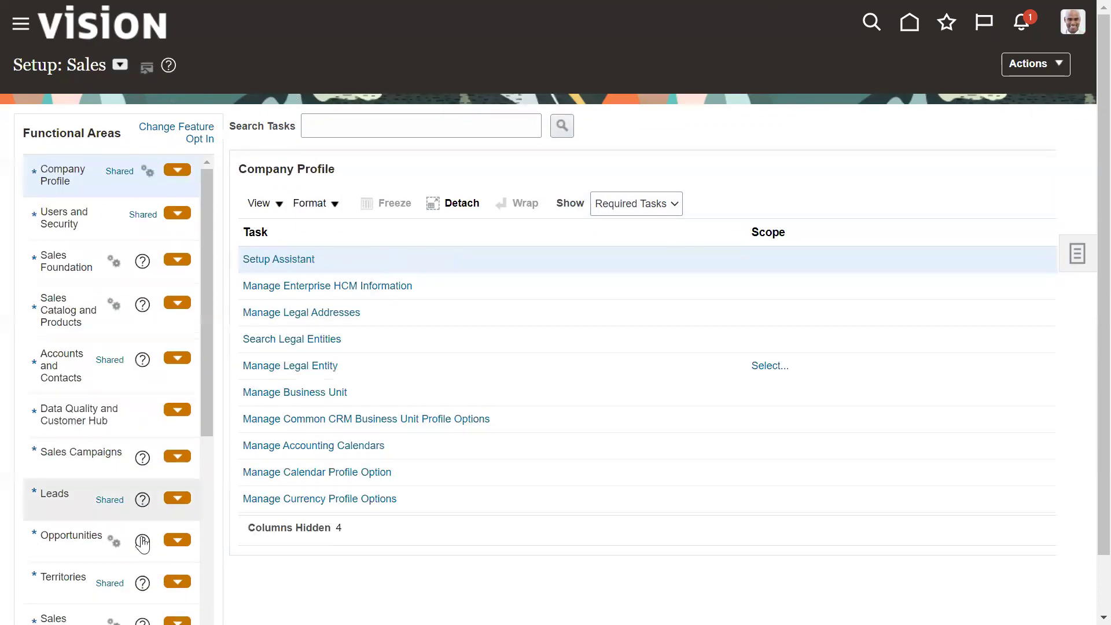
{"action": "scroll", "coordinate": [117, 579], "scroll_direction": "down", "scroll_amount": 5}
{"action": "scroll", "coordinate": [92, 533], "scroll_direction": "down", "scroll_amount": 3}
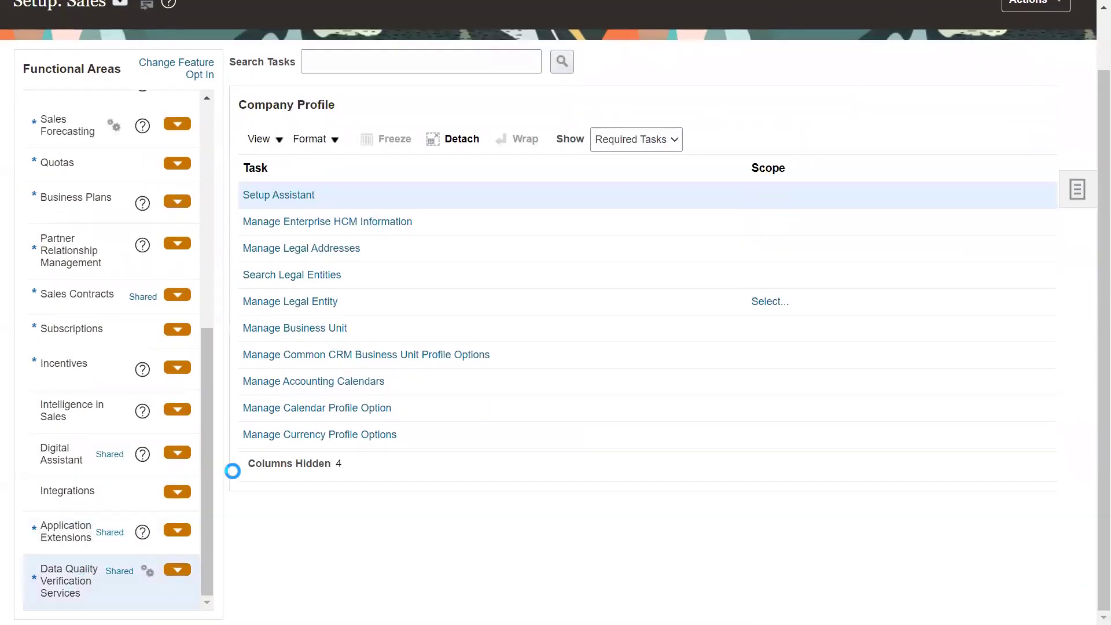
{"action": "scroll", "coordinate": [382, 365], "scroll_direction": "up", "scroll_amount": 1}
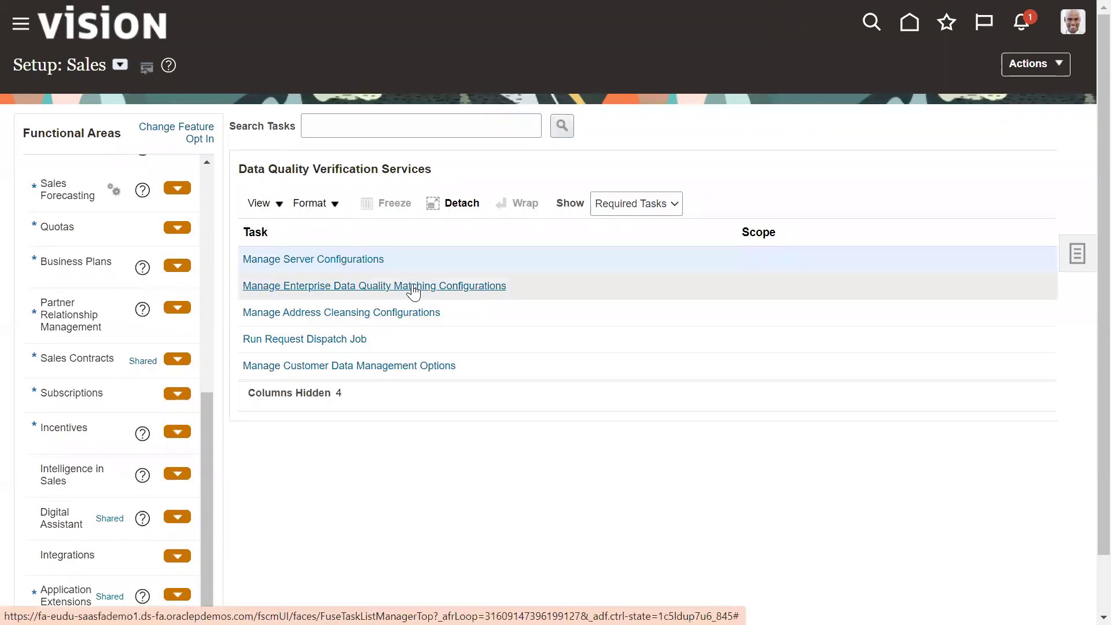
{"action": "left_click", "coordinate": [415, 288]}
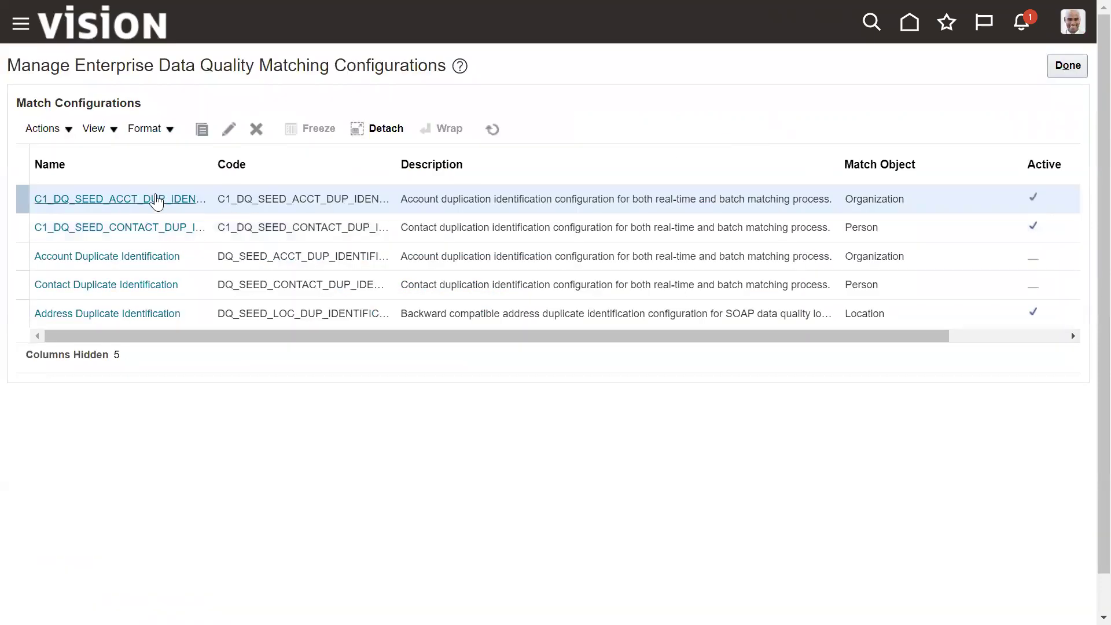
Step: Submit incremental key generation for the account duplicate configuration and open its key generation details
{"action": "left_click", "coordinate": [156, 196]}
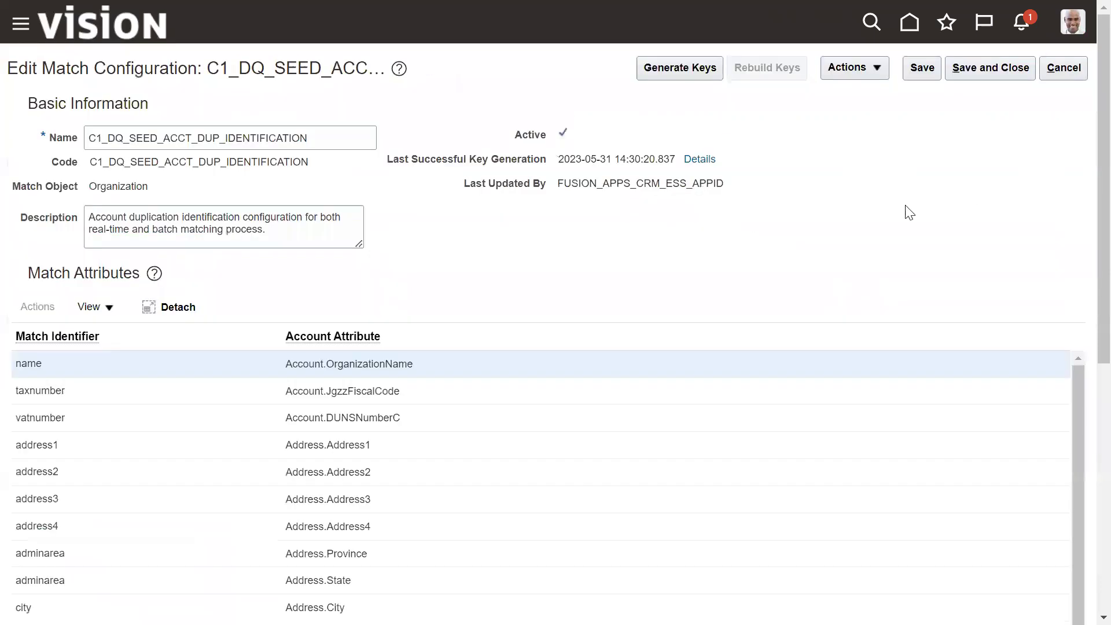
{"action": "left_click", "coordinate": [704, 69]}
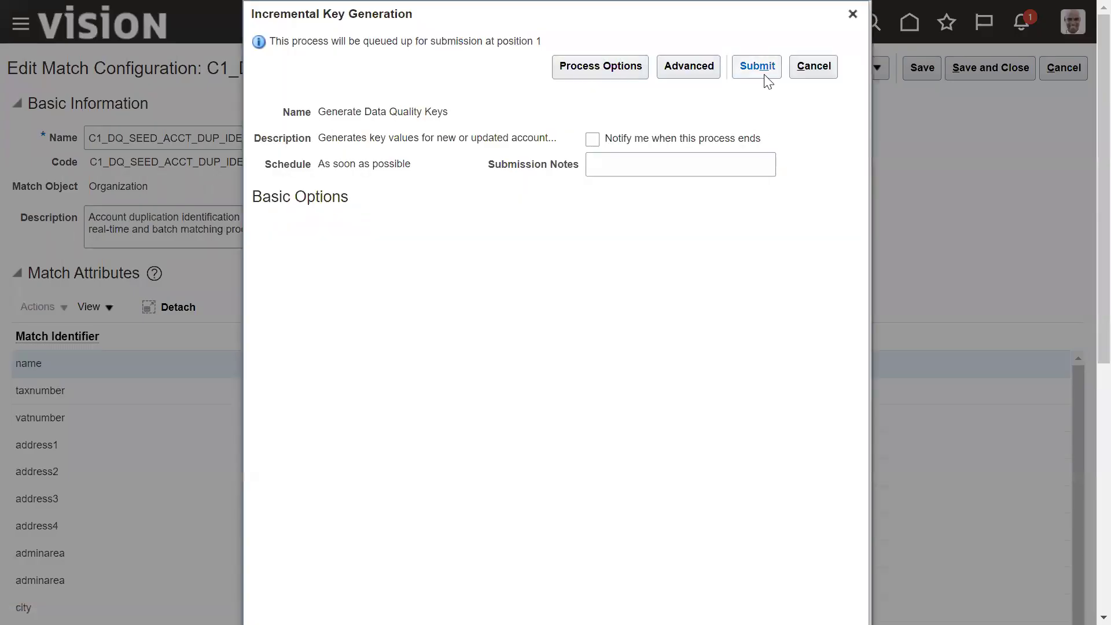
{"action": "left_click", "coordinate": [757, 66]}
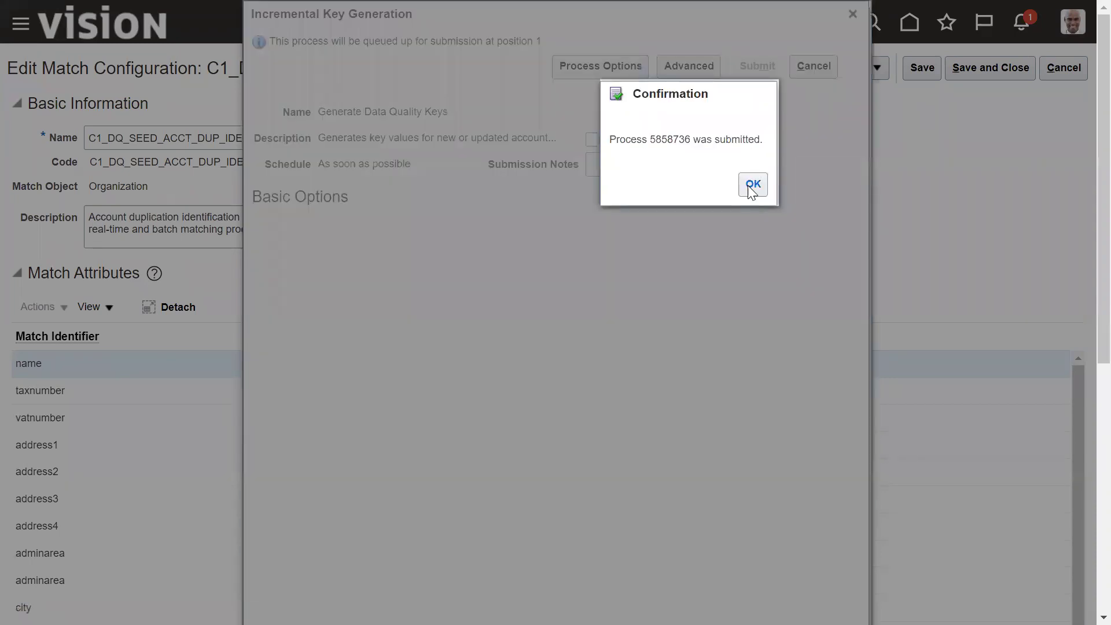
{"action": "left_click", "coordinate": [751, 185]}
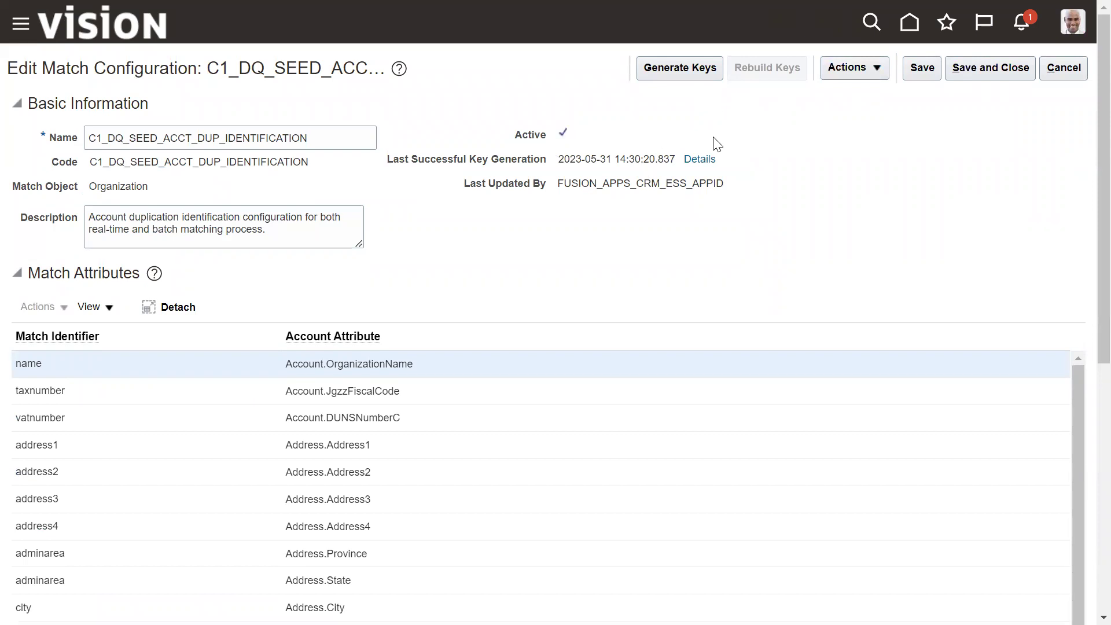
{"action": "left_click", "coordinate": [707, 158]}
Step: Refresh the key generation history until the new run appears, then save and close the match configuration
{"action": "scroll", "coordinate": [570, 283], "scroll_direction": "down", "scroll_amount": 1}
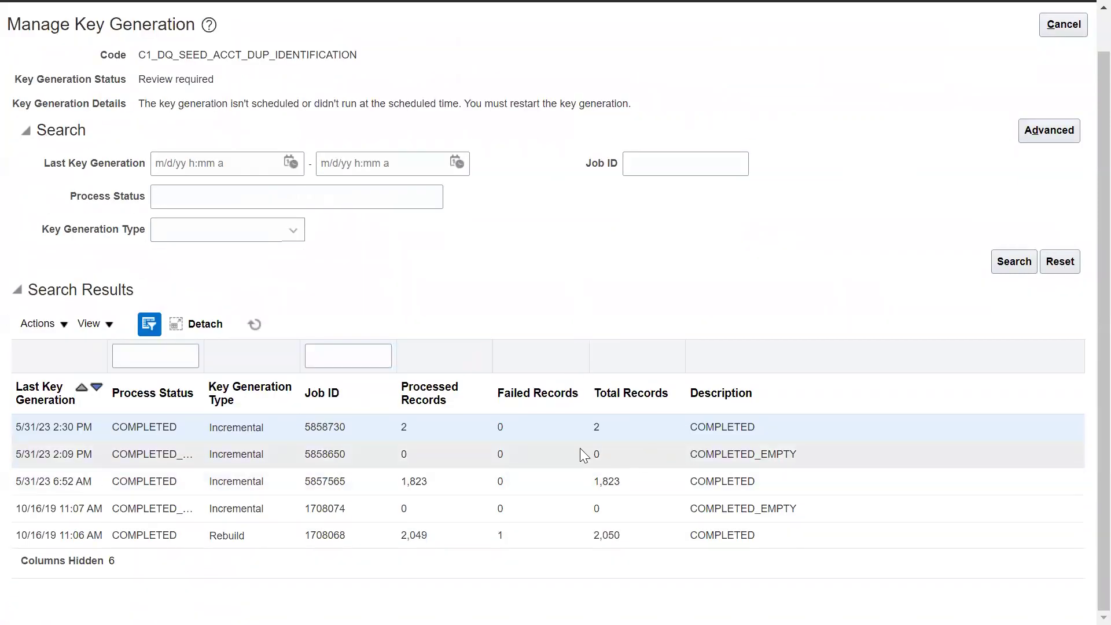
{"action": "left_click", "coordinate": [254, 322]}
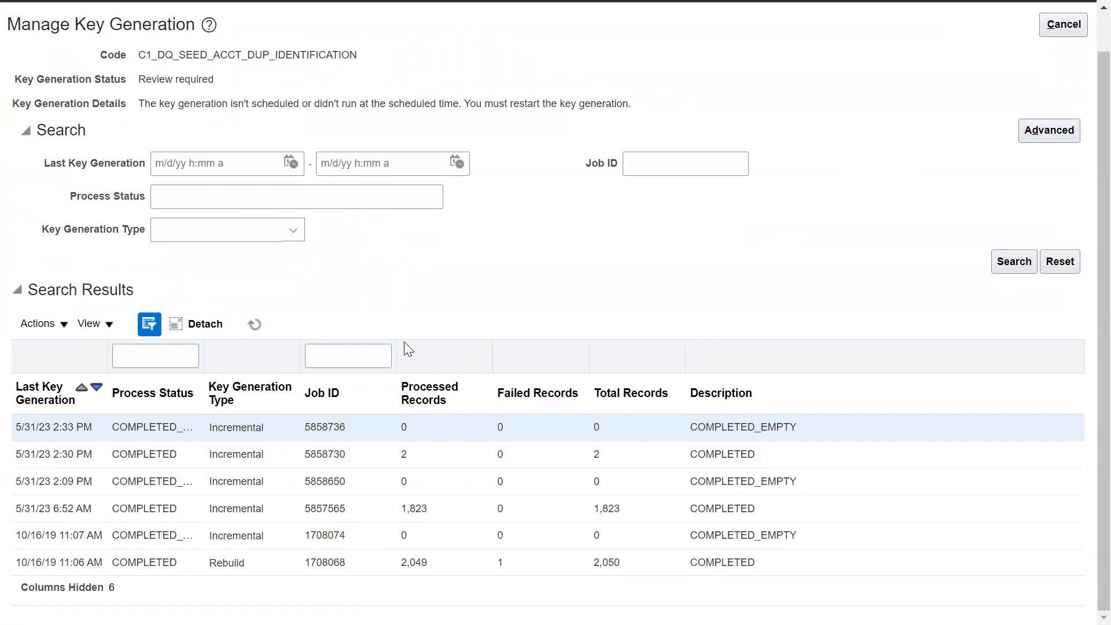
{"action": "left_click", "coordinate": [252, 323]}
{"action": "left_click", "coordinate": [255, 325]}
{"action": "left_click", "coordinate": [249, 322]}
{"action": "left_click", "coordinate": [255, 324]}
{"action": "left_click", "coordinate": [1060, 26]}
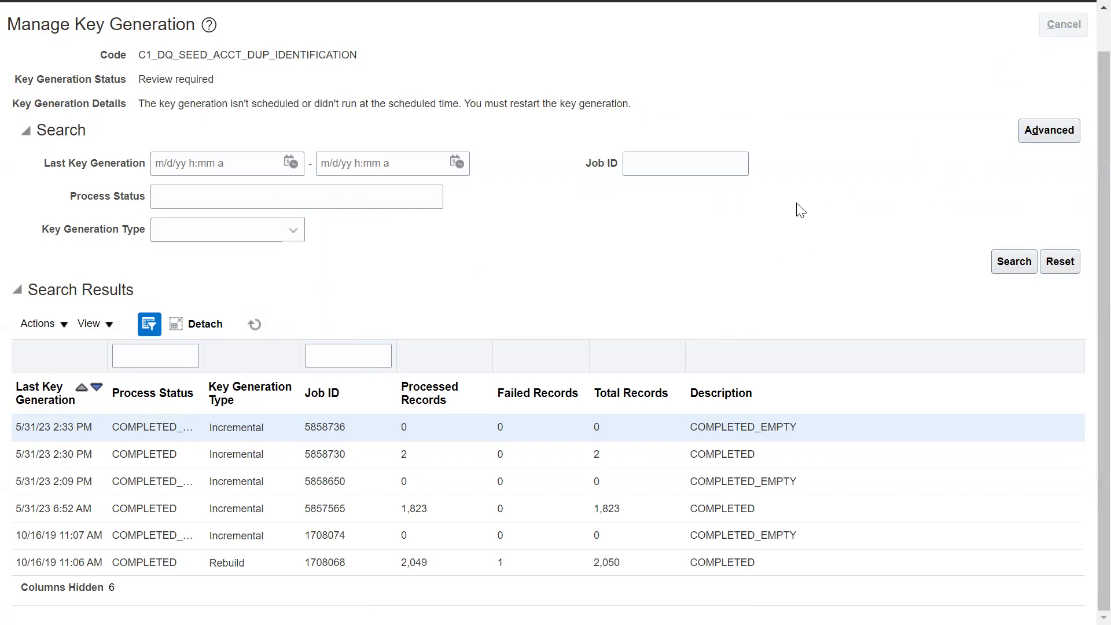
{"action": "left_click", "coordinate": [997, 68]}
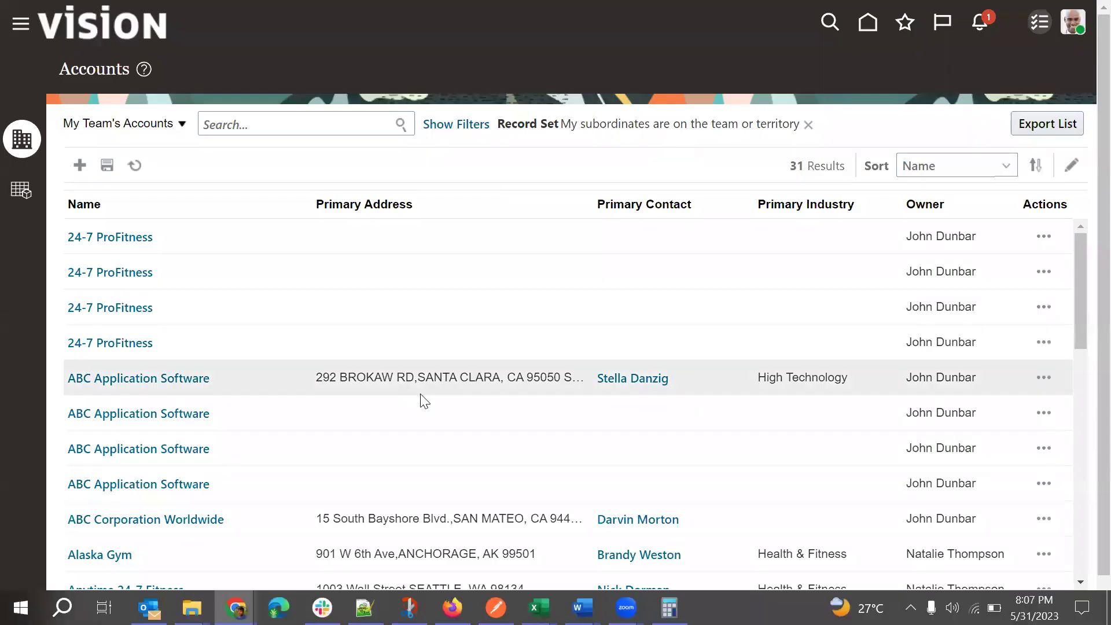
Step: Scroll the Accounts list to Fontina Corporation and select its name to copy
{"action": "scroll", "coordinate": [347, 405], "scroll_direction": "down", "scroll_amount": 2}
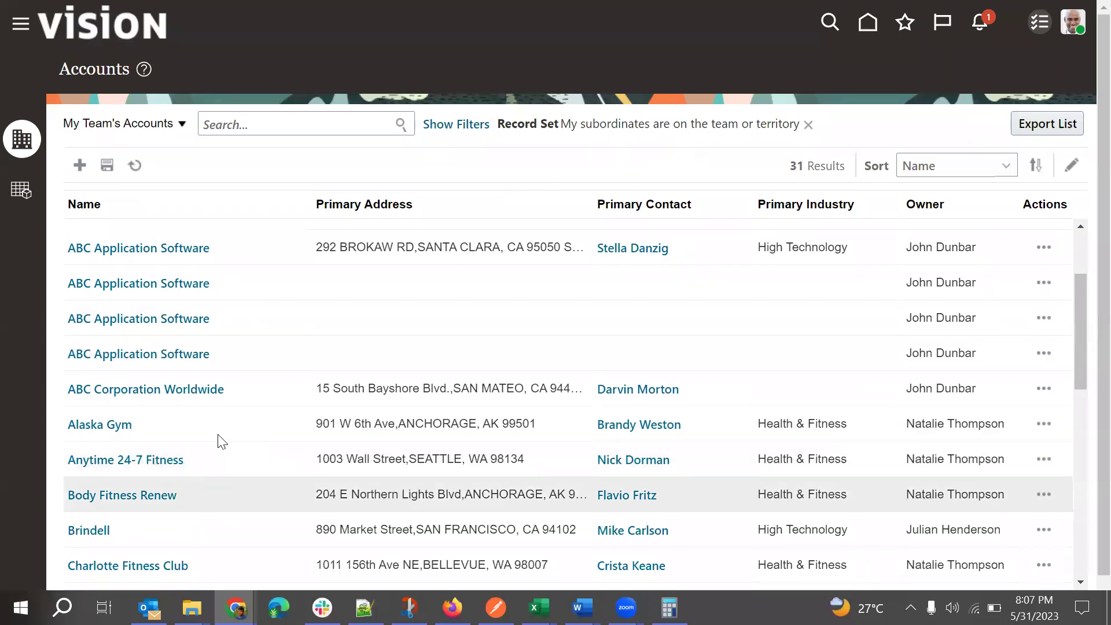
{"action": "scroll", "coordinate": [219, 432], "scroll_direction": "down", "scroll_amount": 4}
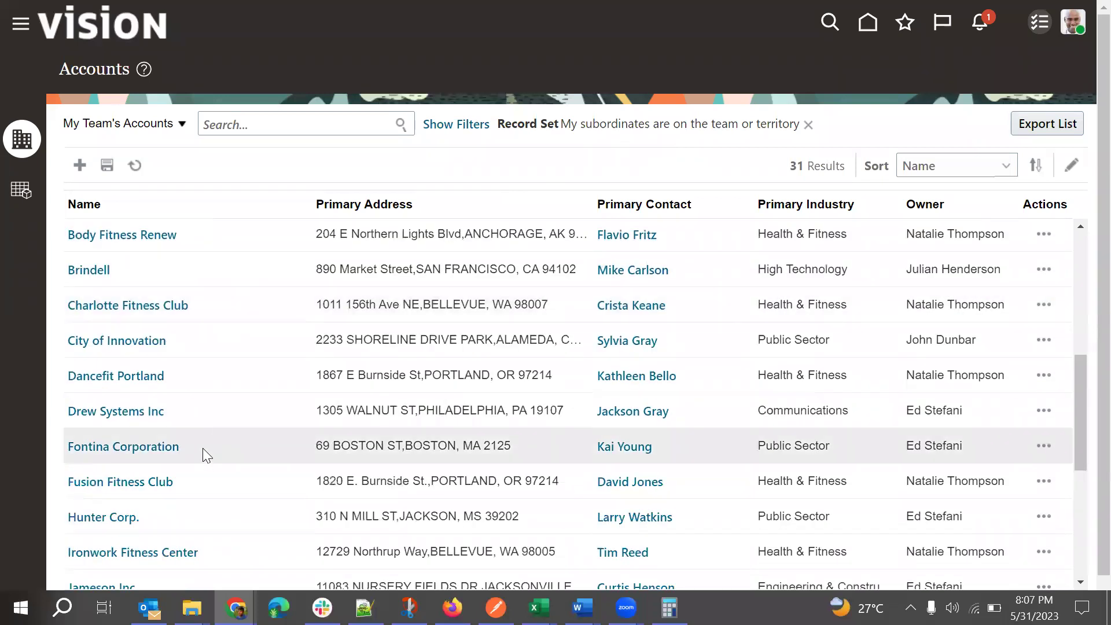
{"action": "left_click_drag", "start_coordinate": [208, 449], "coordinate": [67, 448]}
{"action": "key", "text": "ctrl+c"}
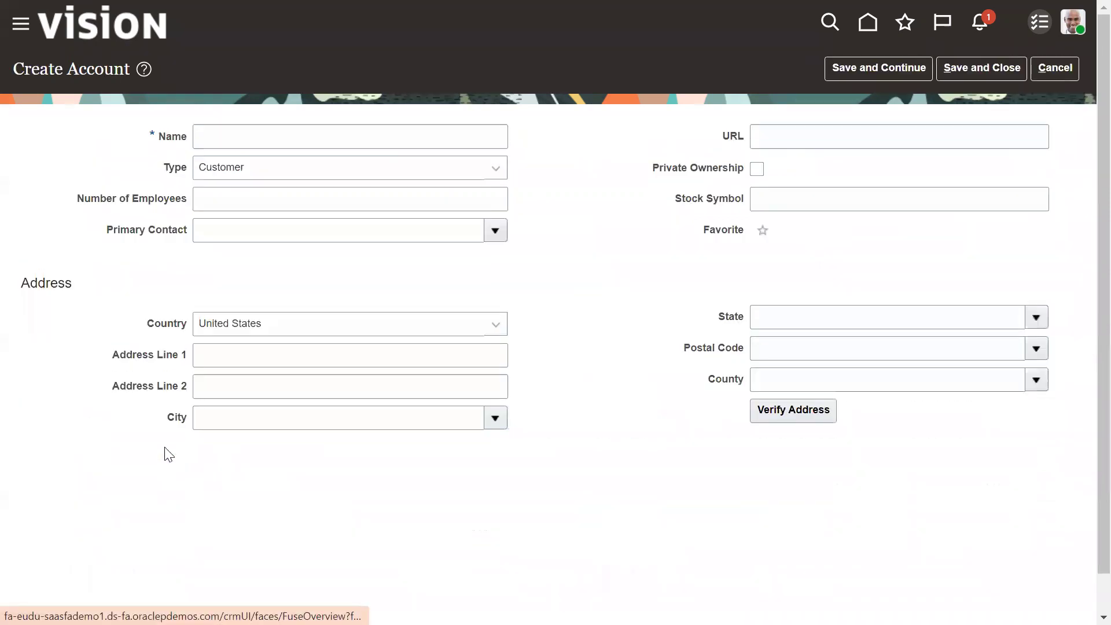
Step: Name the new account Fontina Corporation, save it, and select the existing duplicate in Possible Duplicates
{"action": "left_click", "coordinate": [245, 134]}
{"action": "key", "text": "ctrl+v"}
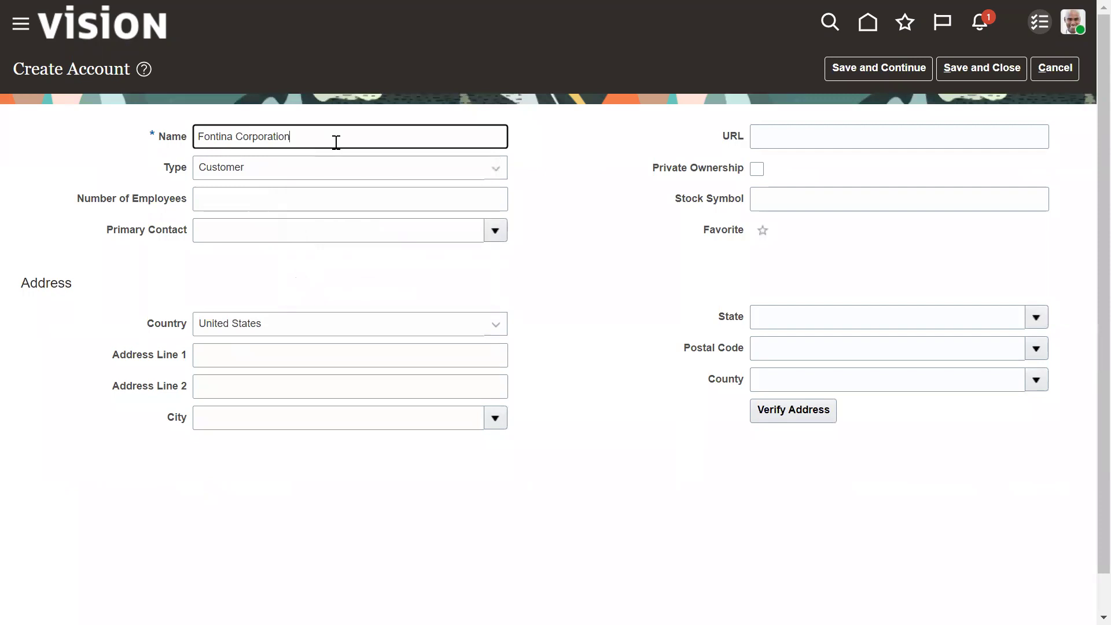
{"action": "left_click", "coordinate": [579, 160]}
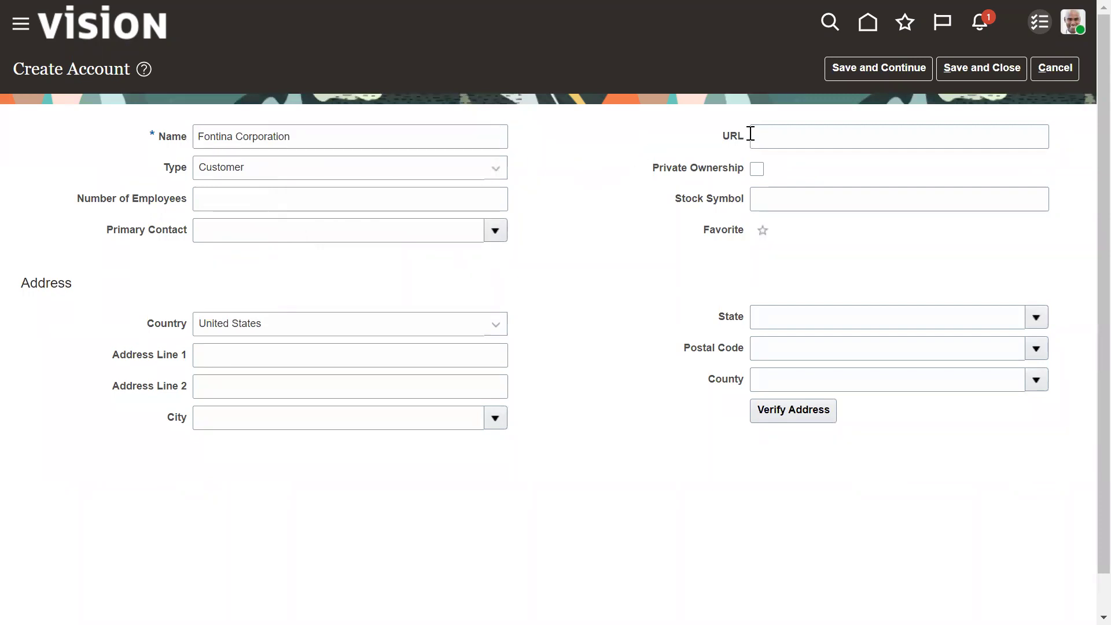
{"action": "left_click", "coordinate": [859, 68]}
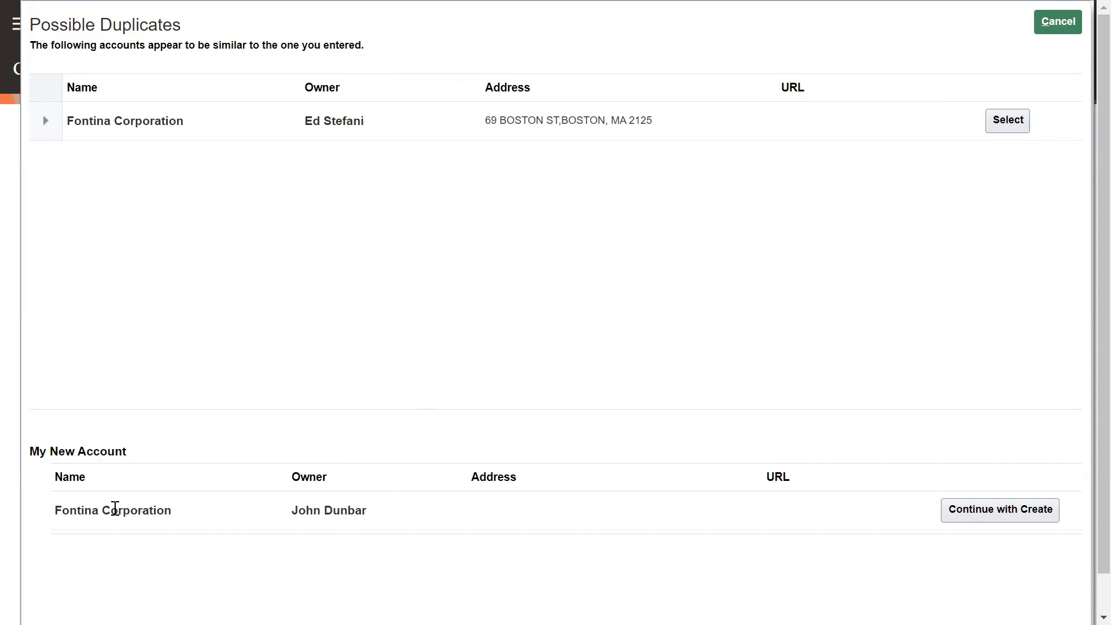
{"action": "left_click_drag", "start_coordinate": [178, 514], "coordinate": [57, 515]}
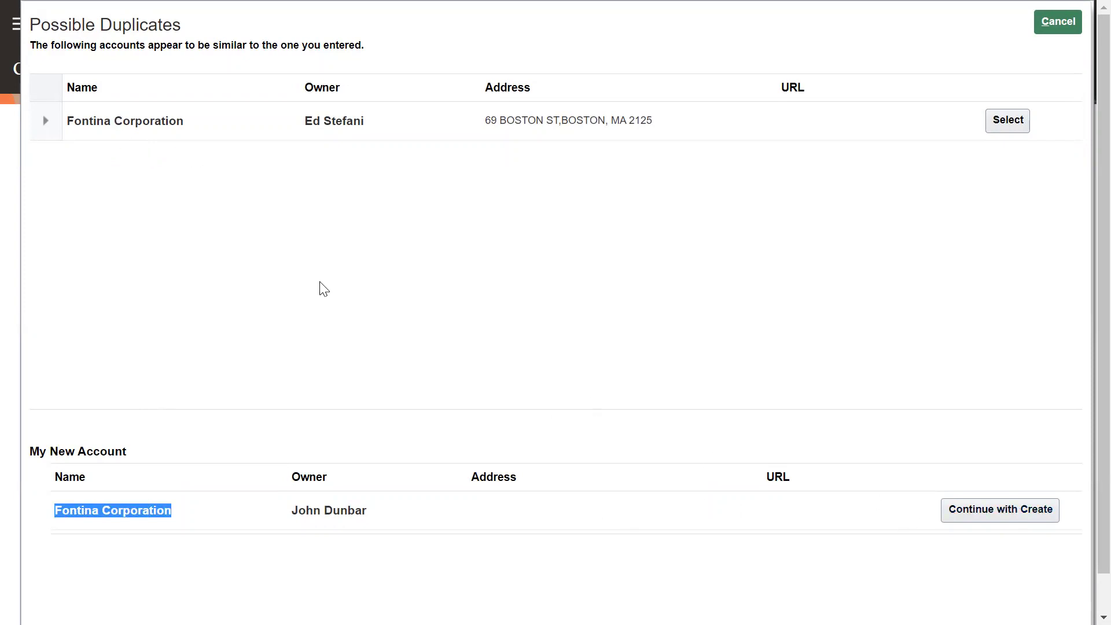
{"action": "left_click", "coordinate": [819, 515]}
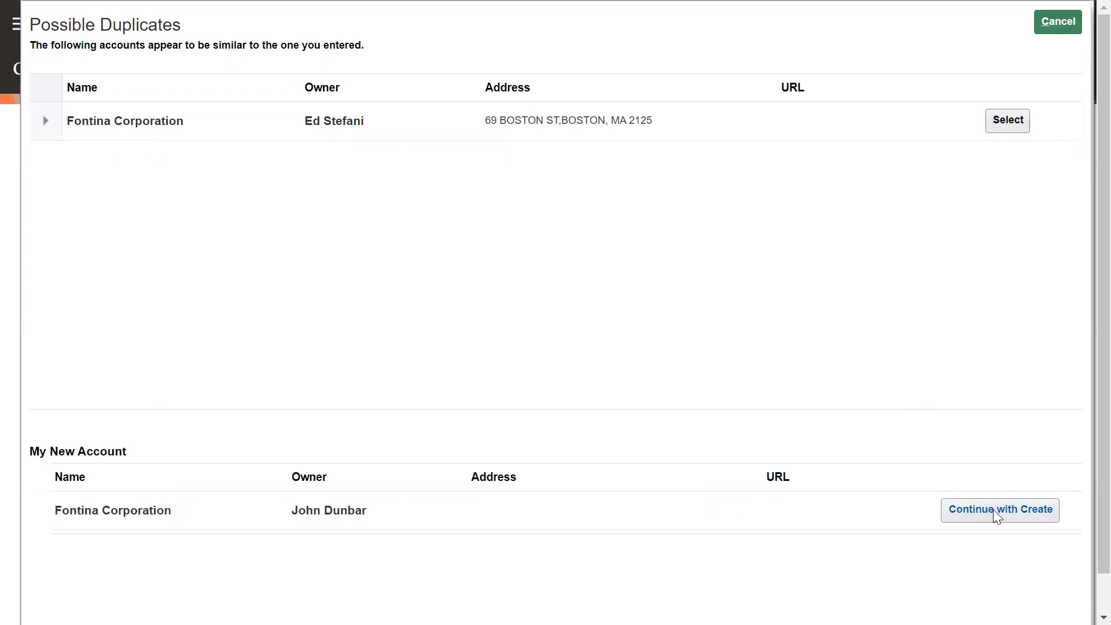
{"action": "left_click", "coordinate": [1017, 127]}
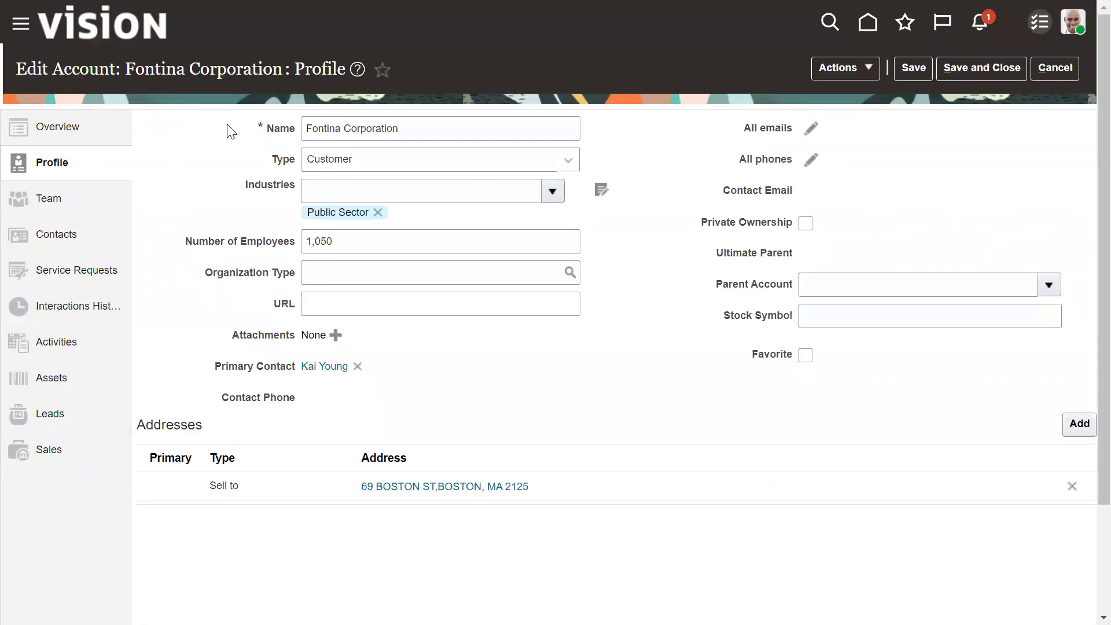
Step: Cancel out of the existing Fontina Corporation account and highlight its name in the Accounts list
{"action": "left_click", "coordinate": [1055, 68]}
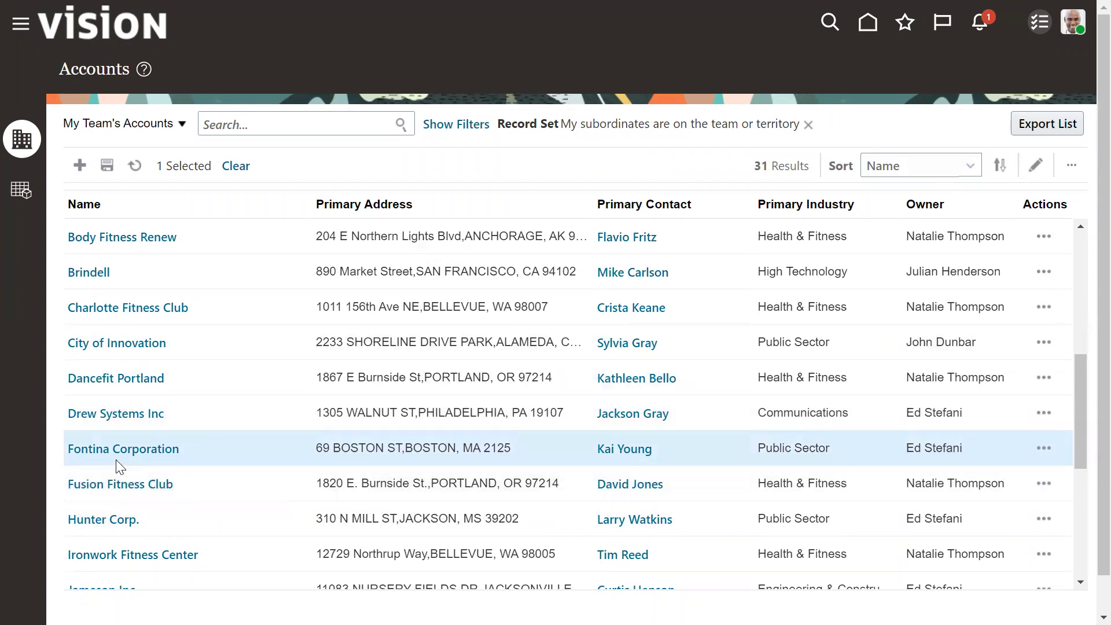
{"action": "left_click_drag", "start_coordinate": [190, 449], "coordinate": [66, 458]}
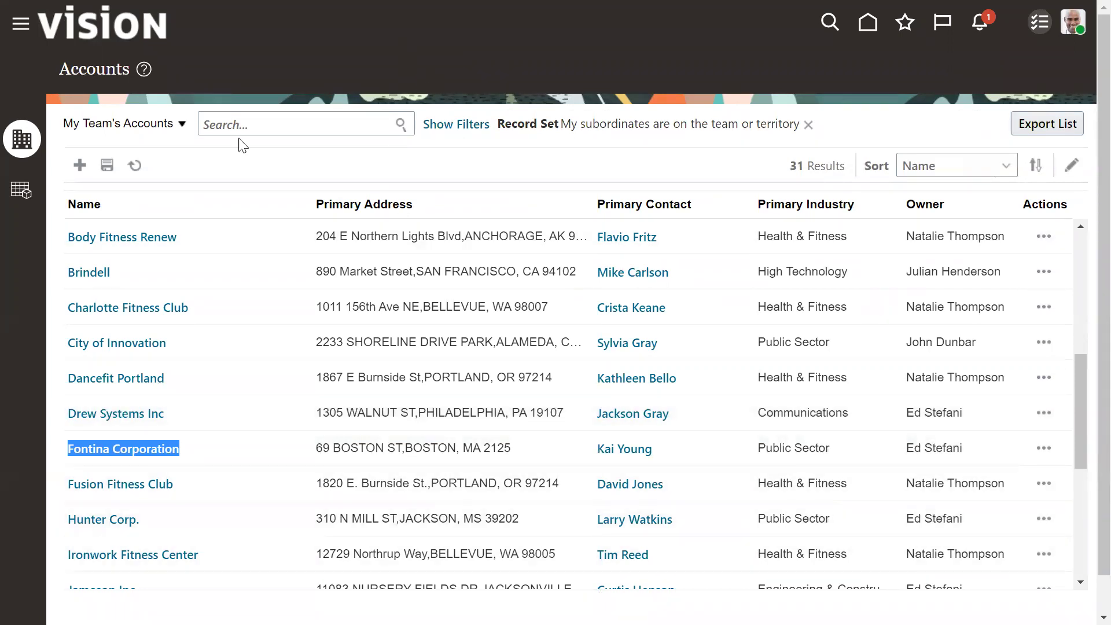
Step: Create an account named Fontina Test, continuing past the Possible Duplicates warning
{"action": "left_click", "coordinate": [81, 166]}
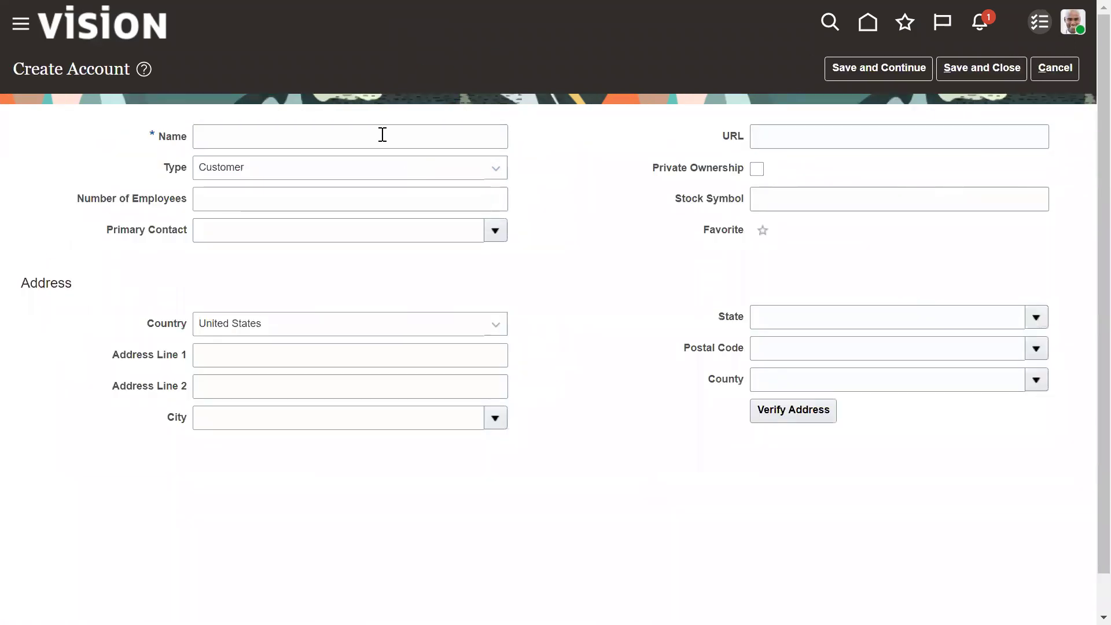
{"action": "left_click", "coordinate": [382, 134]}
{"action": "type", "text": "Fontina Corporation"}
{"action": "double_click", "coordinate": [267, 136]}
{"action": "type", "text": "Test"}
{"action": "left_click", "coordinate": [558, 170]}
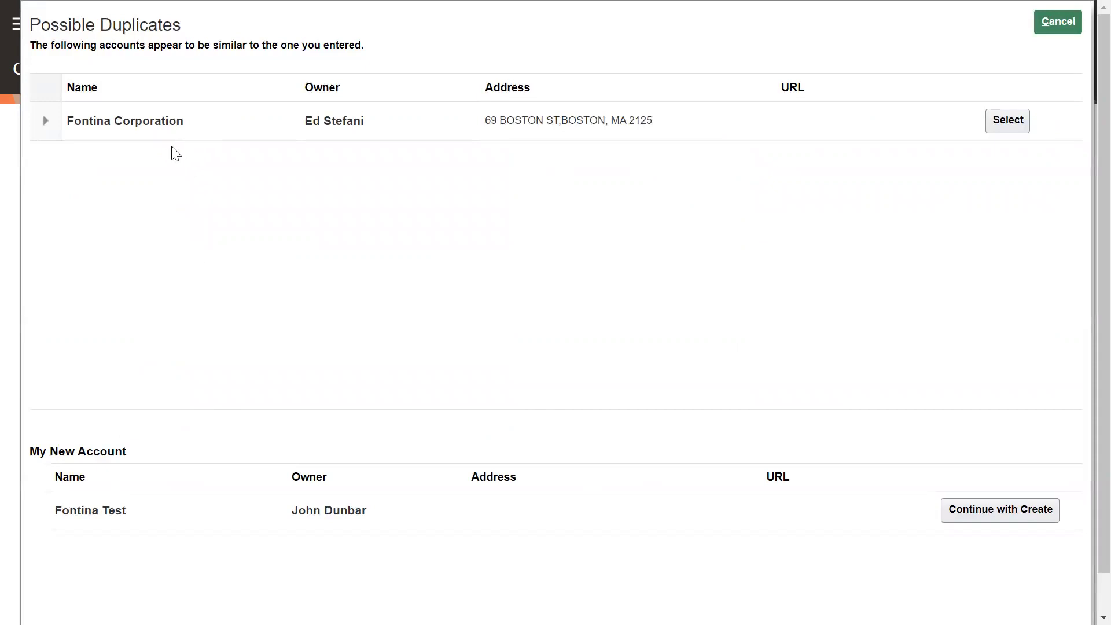
{"action": "triple_click", "coordinate": [82, 511]}
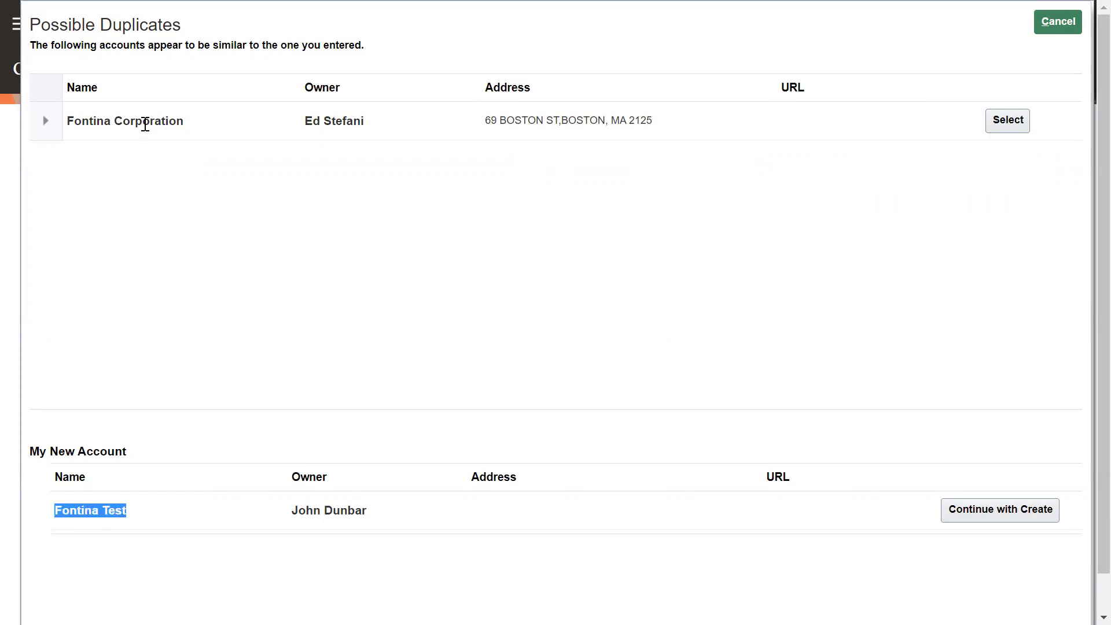
{"action": "left_click", "coordinate": [1007, 512]}
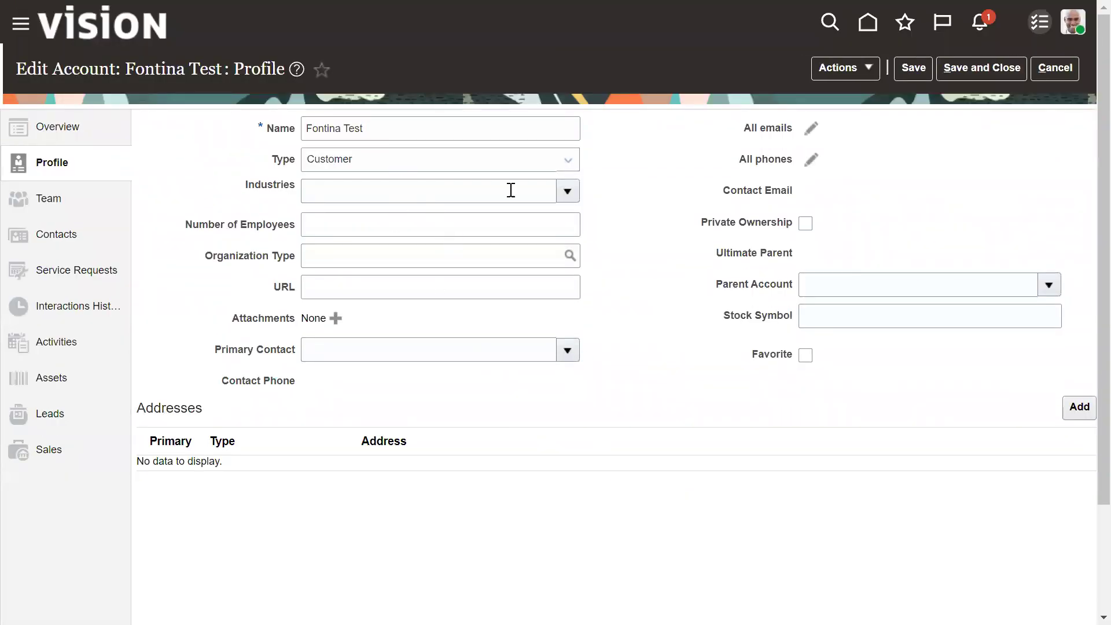
Step: Save and close the Fontina Test account, returning to the Accounts list with 32 results
{"action": "scroll", "coordinate": [787, 347], "scroll_direction": "down", "scroll_amount": 3}
{"action": "scroll", "coordinate": [868, 266], "scroll_direction": "up", "scroll_amount": 3}
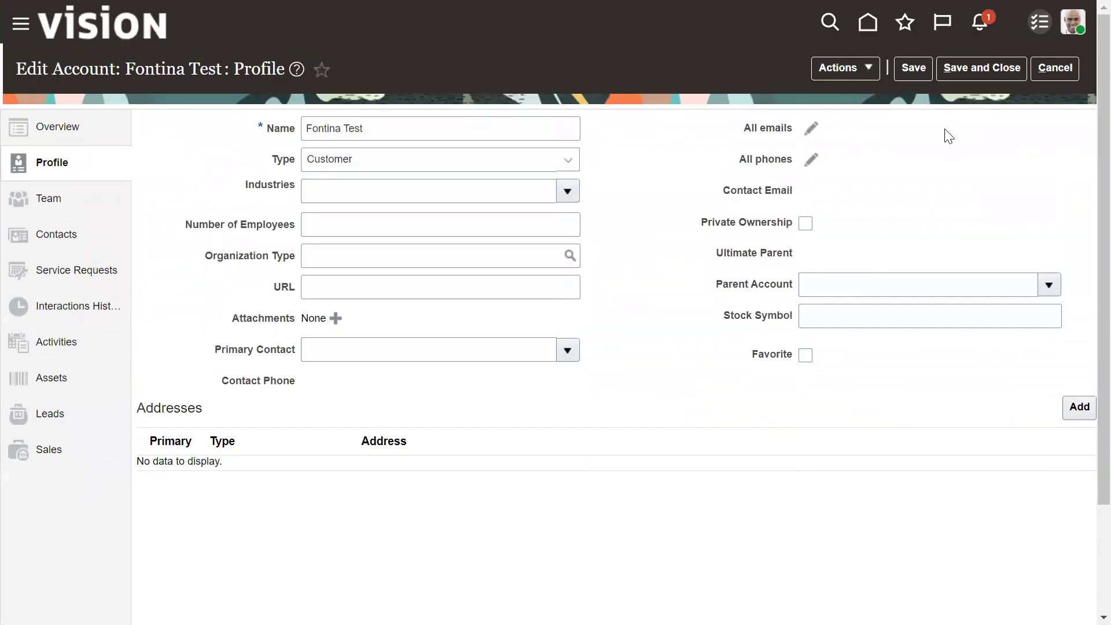
{"action": "left_click", "coordinate": [963, 65]}
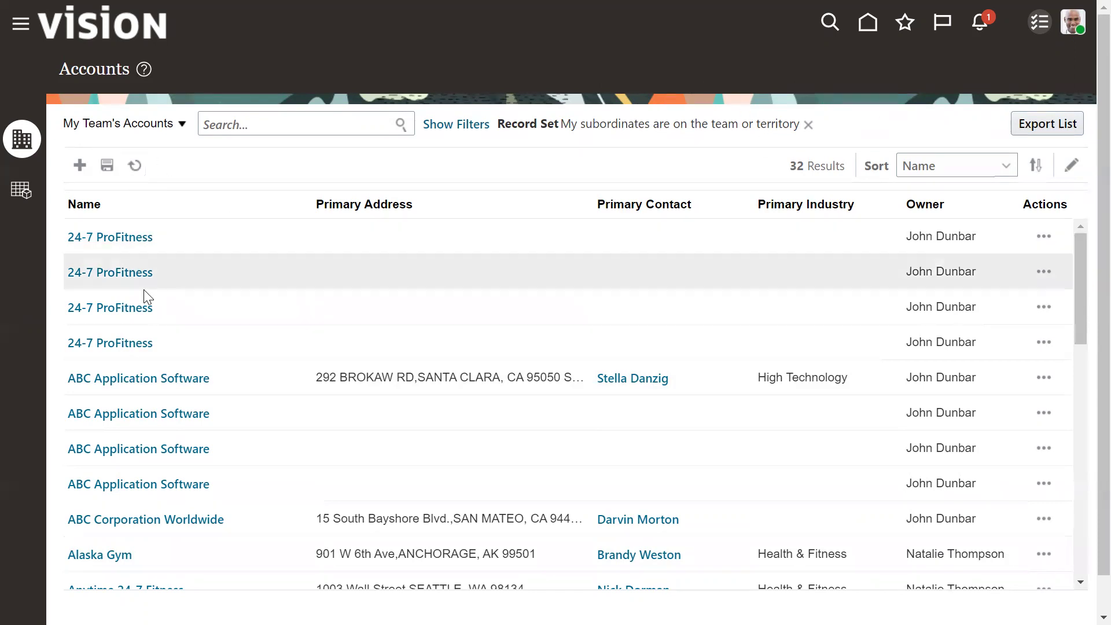
{"action": "scroll", "coordinate": [446, 285], "scroll_direction": "down", "scroll_amount": 4}
{"action": "scroll", "coordinate": [540, 317], "scroll_direction": "up", "scroll_amount": 4}
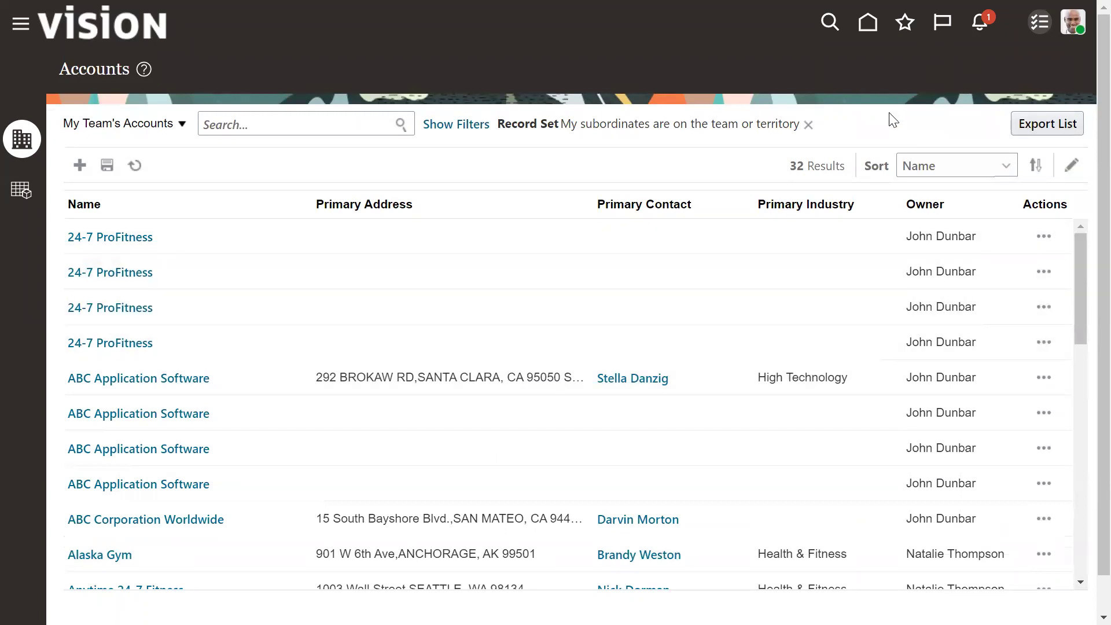